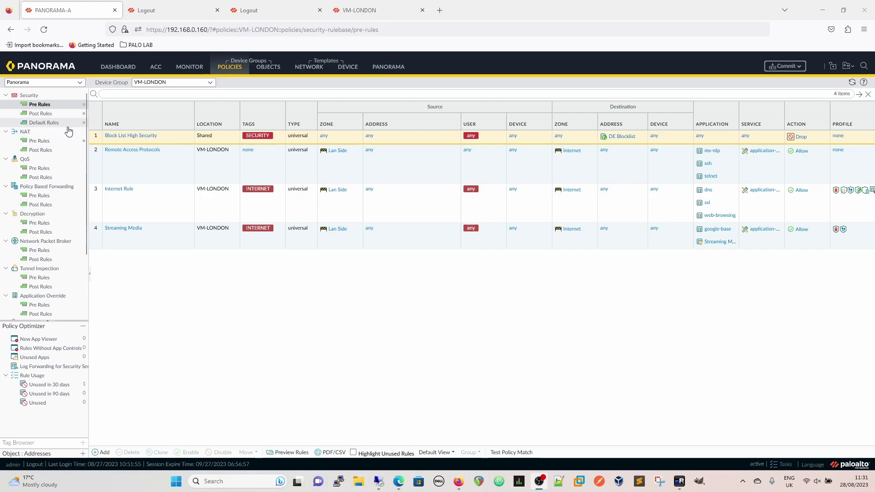
Glance at the VM-LONDON firewall, then show VM-LONDON's default rules in Panorama: intrazone Allow, interzone Deny.
{"action": "left_click", "coordinate": [359, 10]}
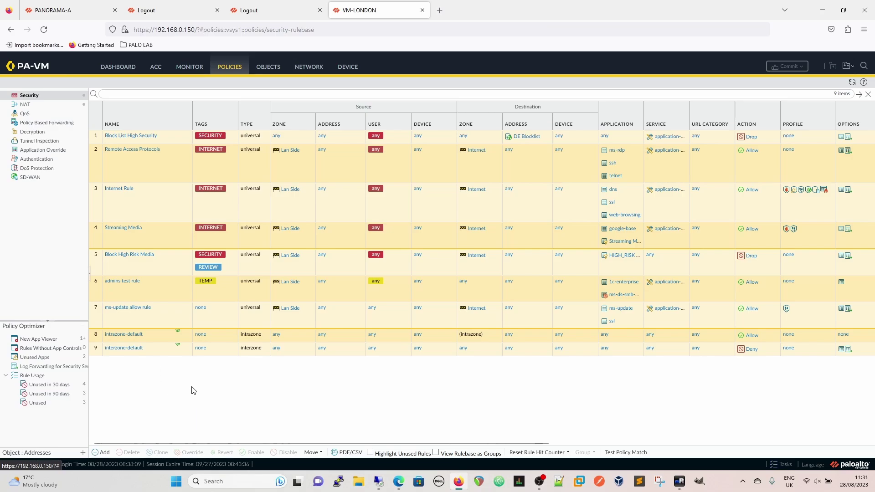
{"action": "left_click", "coordinate": [52, 11]}
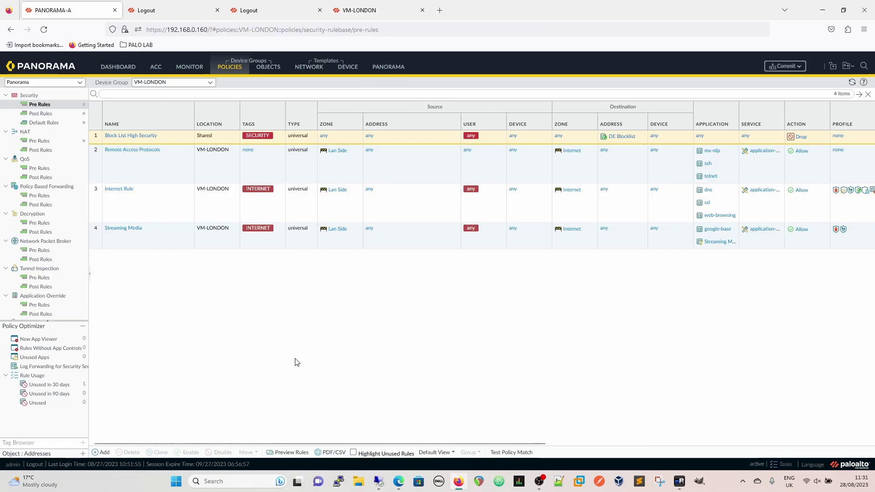
{"action": "left_click", "coordinate": [45, 122]}
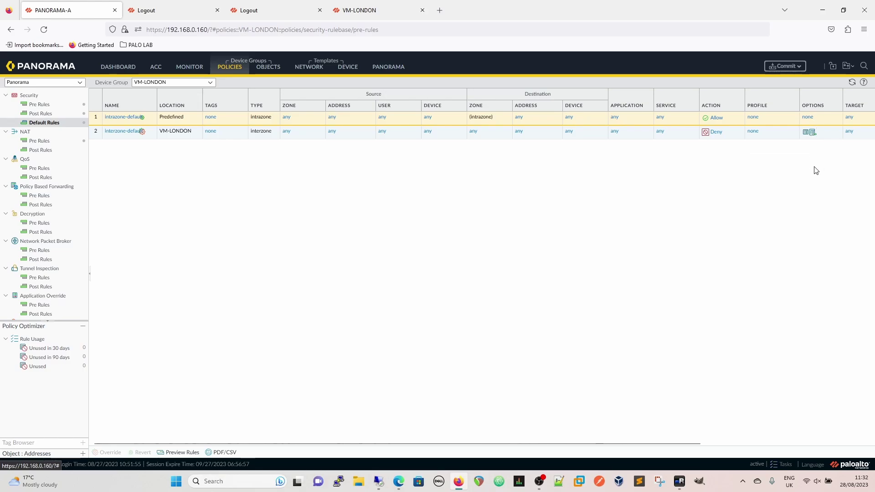
{"action": "left_click", "coordinate": [808, 117]}
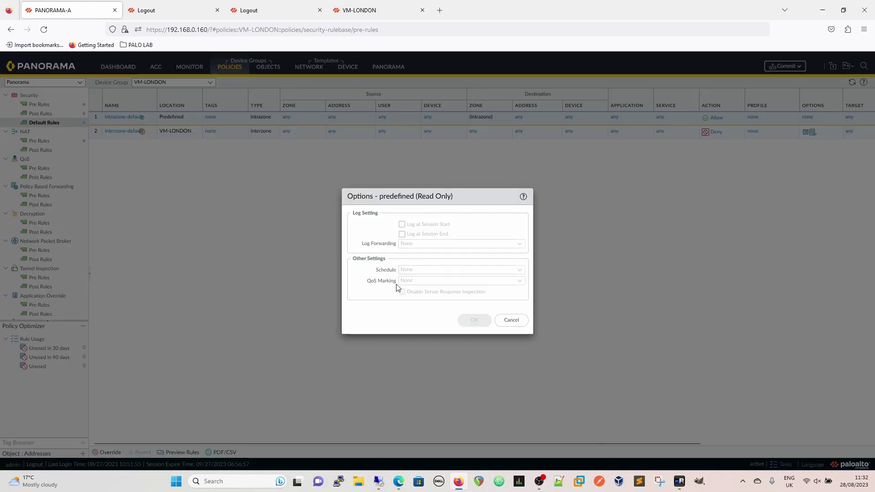
{"action": "left_click", "coordinate": [502, 321]}
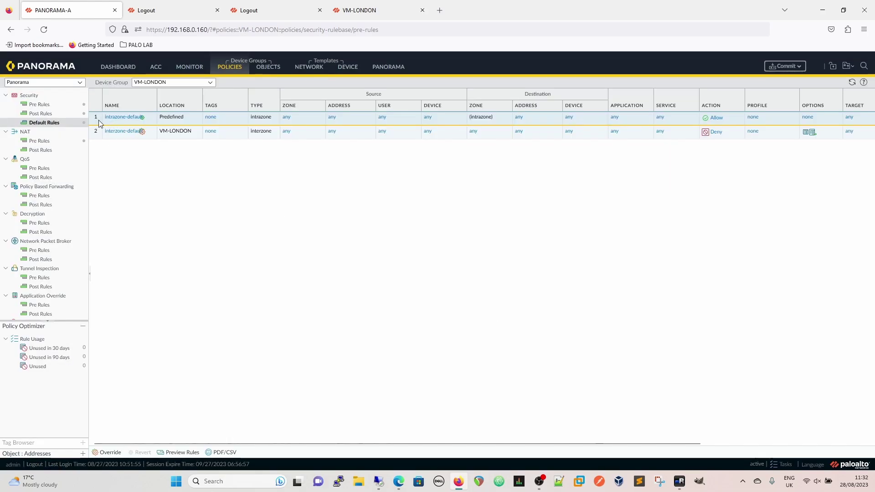
{"action": "left_click", "coordinate": [210, 82]}
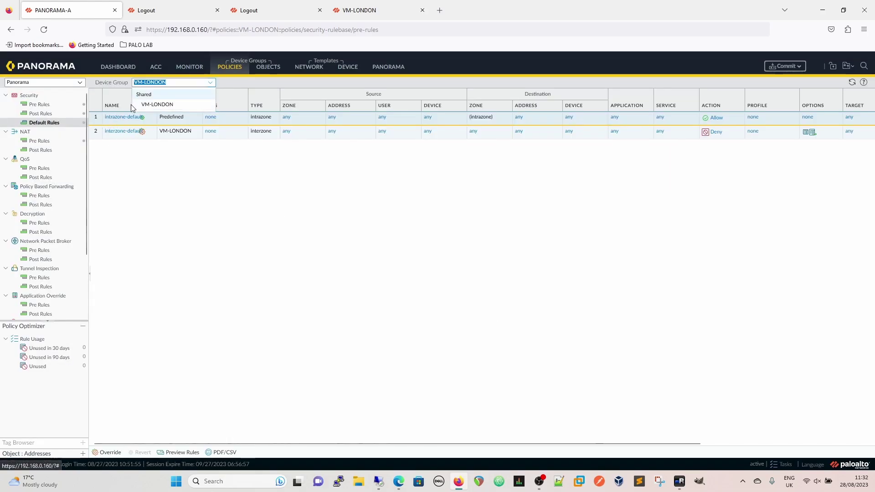
{"action": "left_click", "coordinate": [153, 95]}
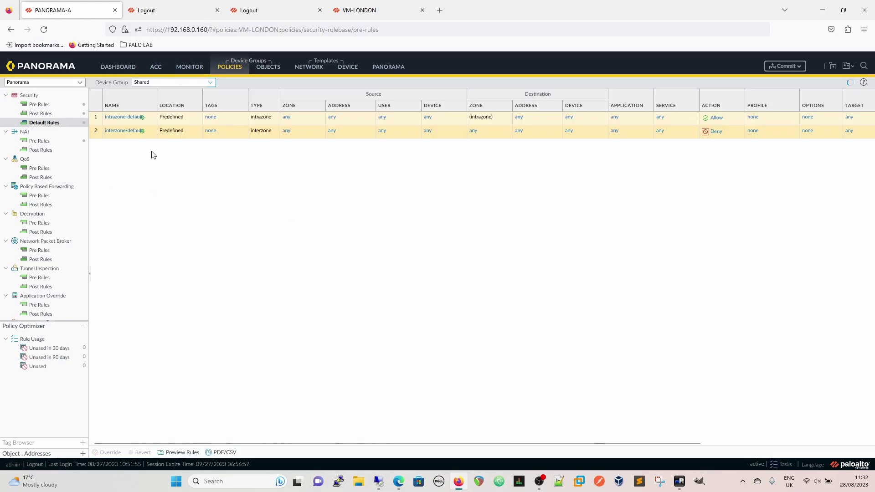
{"action": "left_click", "coordinate": [106, 121]}
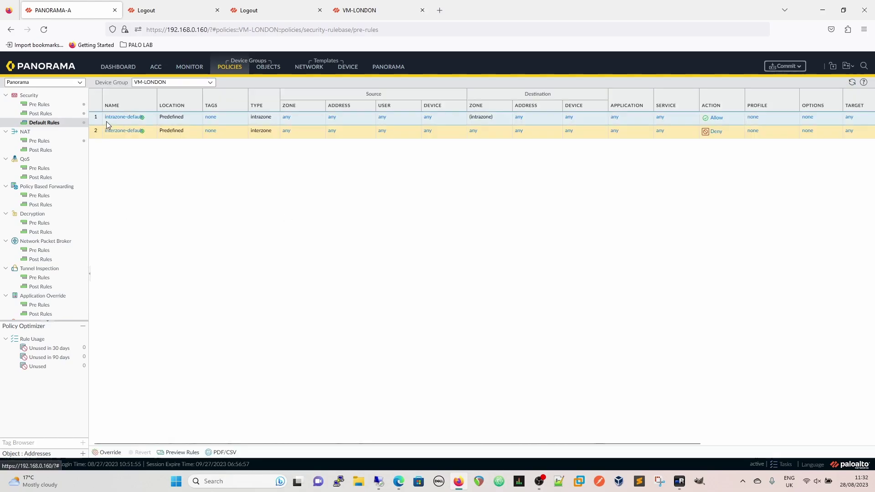
{"action": "left_click", "coordinate": [109, 452]}
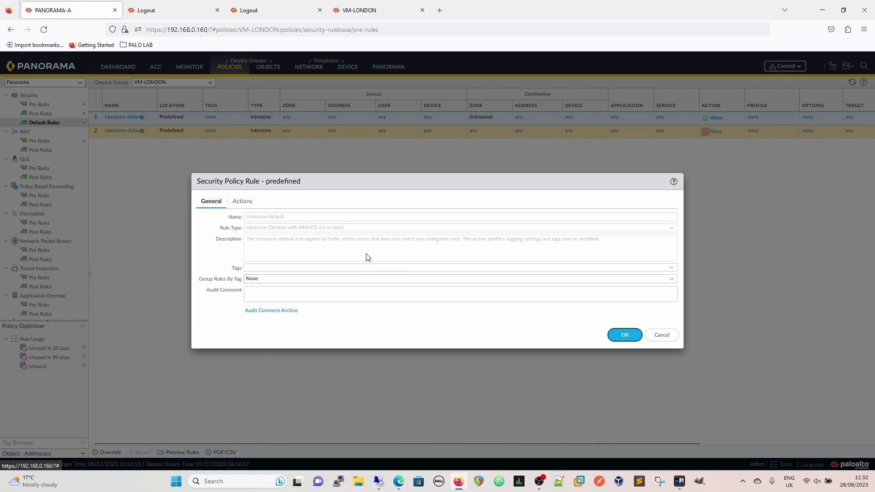
{"action": "left_click", "coordinate": [243, 202]}
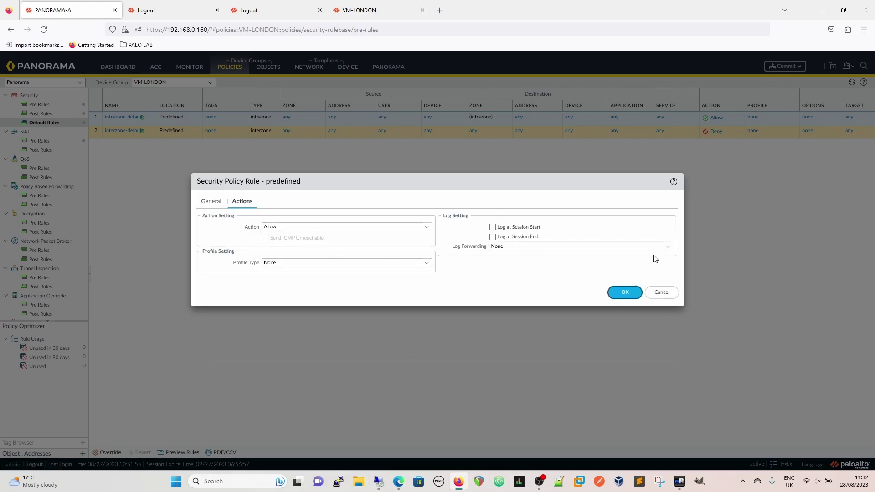
{"action": "left_click", "coordinate": [668, 248]}
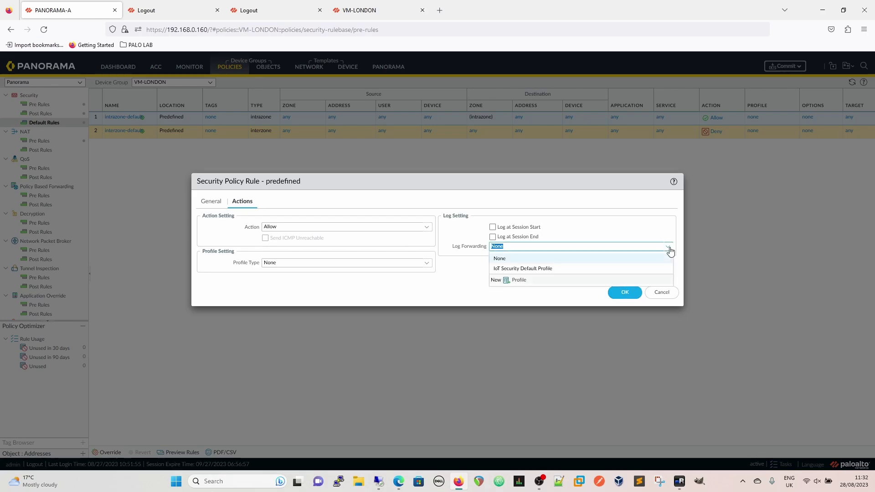
{"action": "left_click", "coordinate": [669, 248]}
{"action": "left_click", "coordinate": [424, 264]}
{"action": "left_click", "coordinate": [324, 216]}
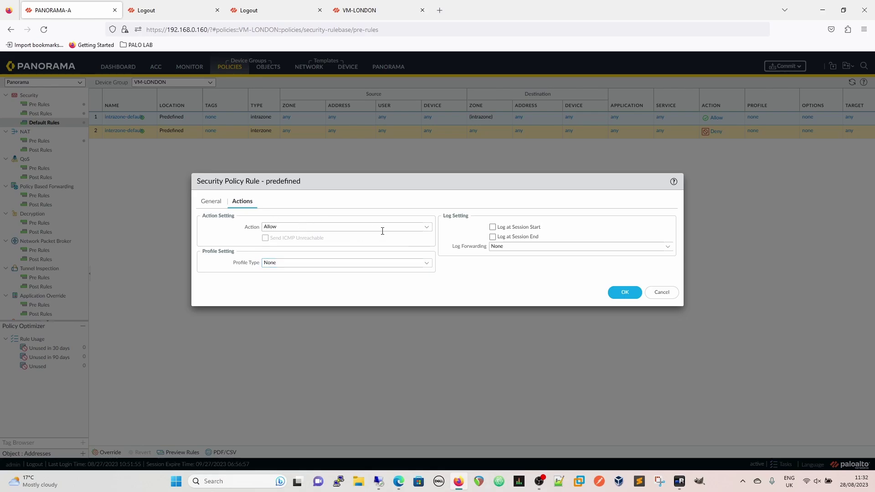
{"action": "left_click", "coordinate": [662, 292]}
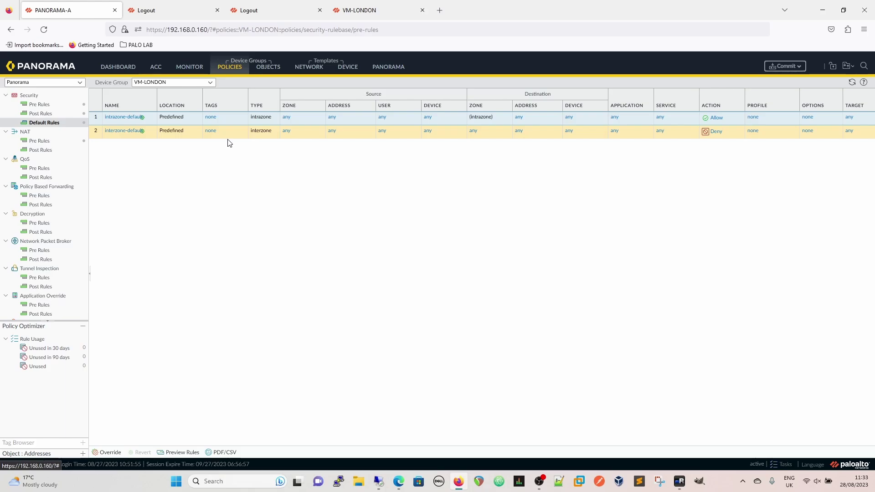
{"action": "left_click", "coordinate": [41, 114]}
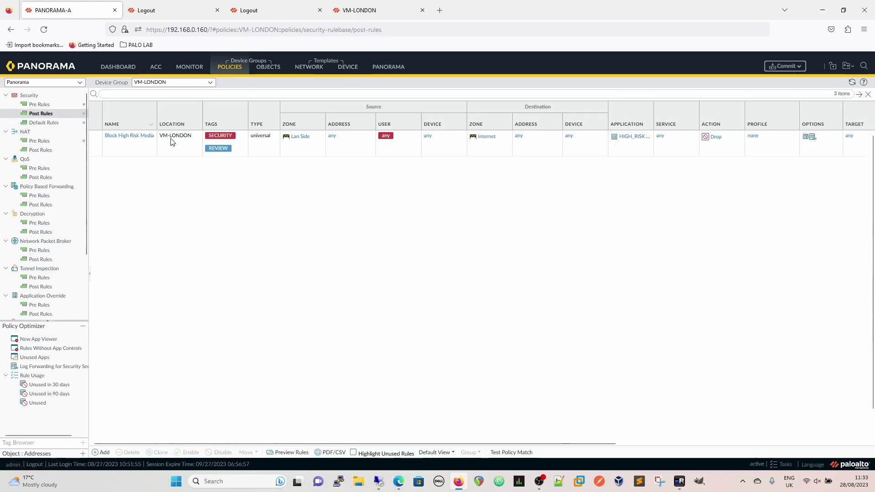
{"action": "left_click", "coordinate": [381, 14]}
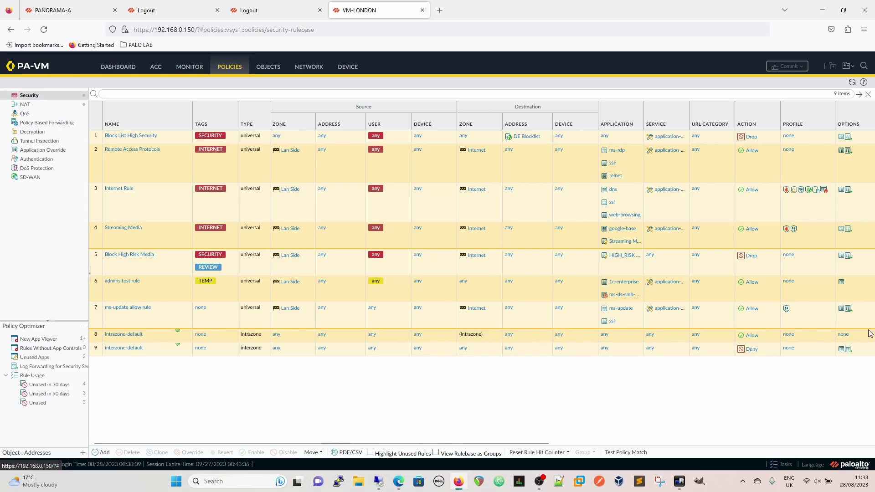
{"action": "left_click", "coordinate": [61, 13]}
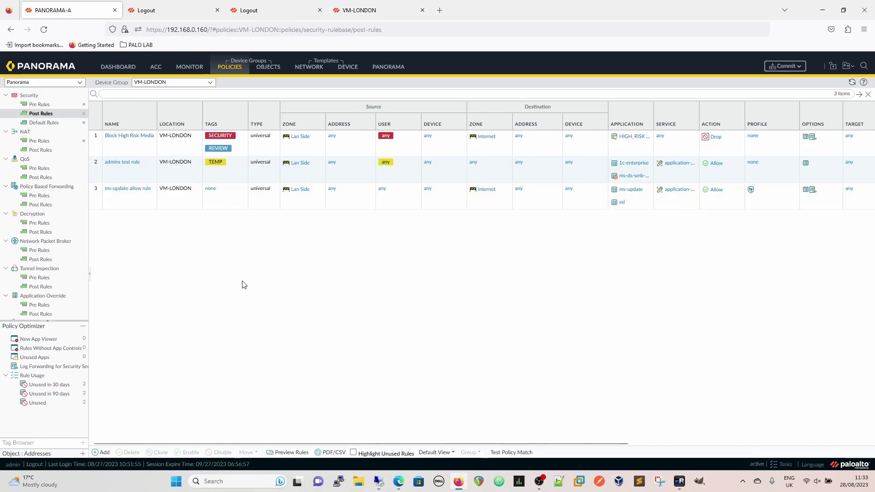
{"action": "left_click", "coordinate": [44, 123]}
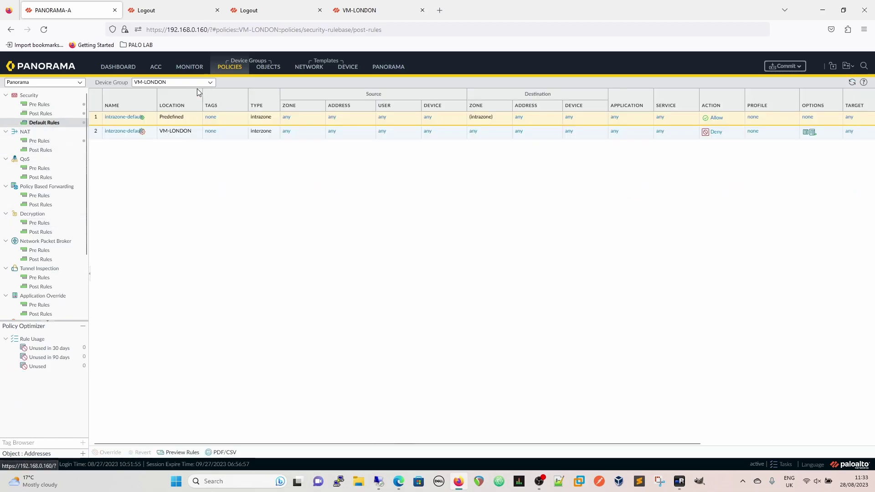
{"action": "left_click", "coordinate": [211, 83]}
{"action": "left_click", "coordinate": [144, 93]}
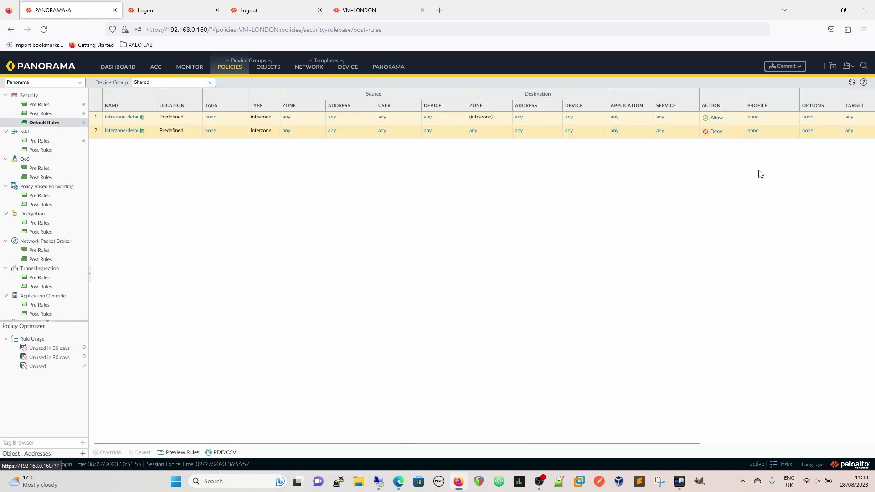
{"action": "left_click", "coordinate": [210, 83]}
{"action": "left_click", "coordinate": [152, 104]}
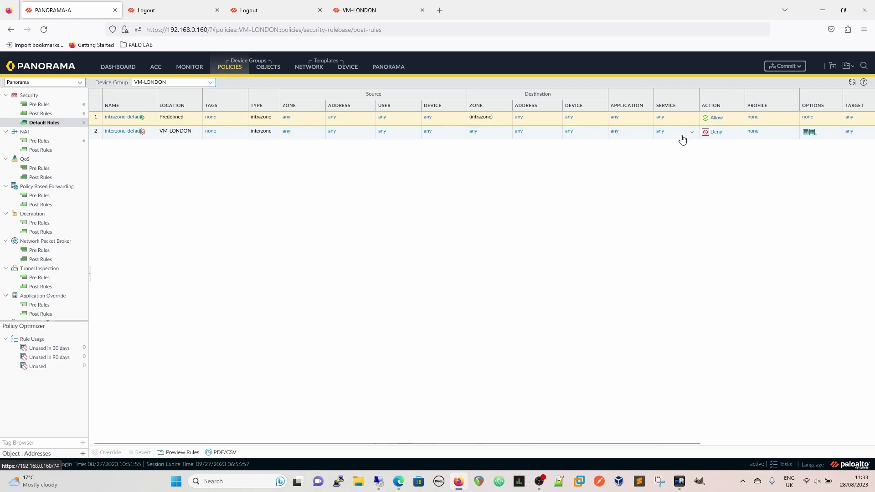
Check VM-LONDON's rulebase, then bring up the VM-CHICAGO firewall's five-rule security rulebase.
{"action": "left_click", "coordinate": [360, 10]}
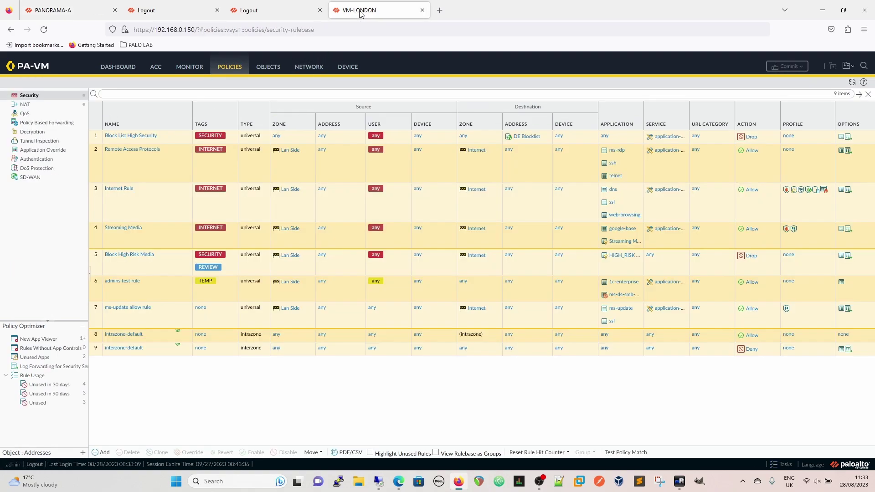
{"action": "scroll", "coordinate": [560, 391], "scroll_direction": "right", "scroll_amount": 5}
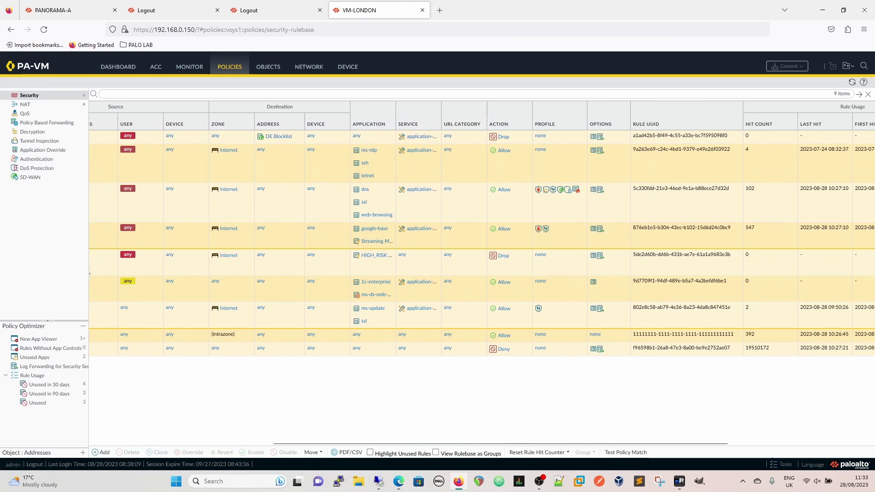
{"action": "key", "text": "ctrl+Page_Up"}
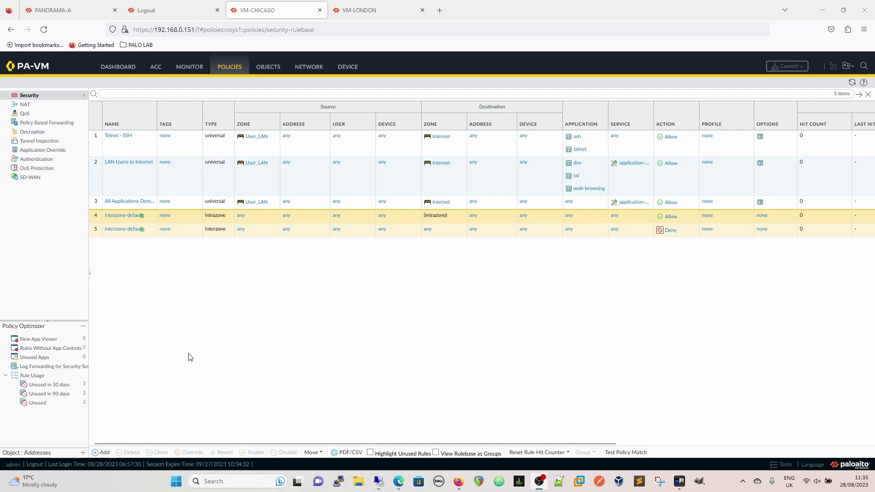
Add a new security rule named Demo Rule, leaving the rule type universal.
{"action": "left_click", "coordinate": [102, 452]}
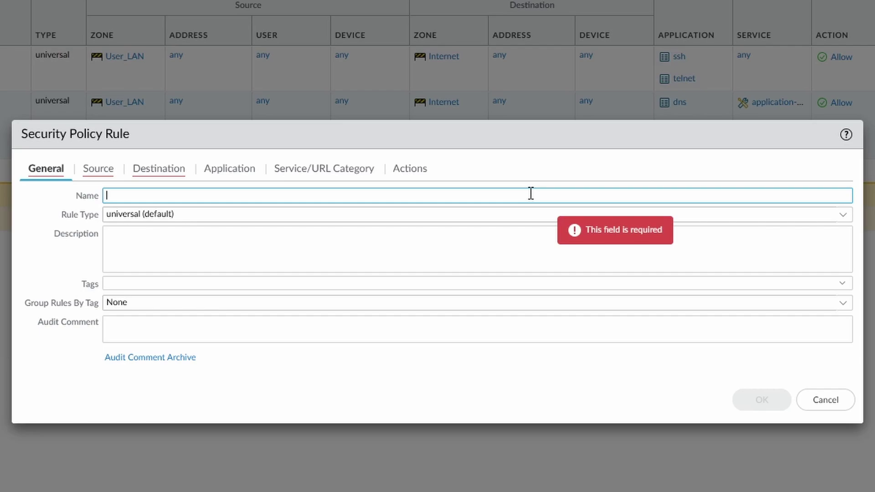
{"action": "type", "text": "Demo Rule"}
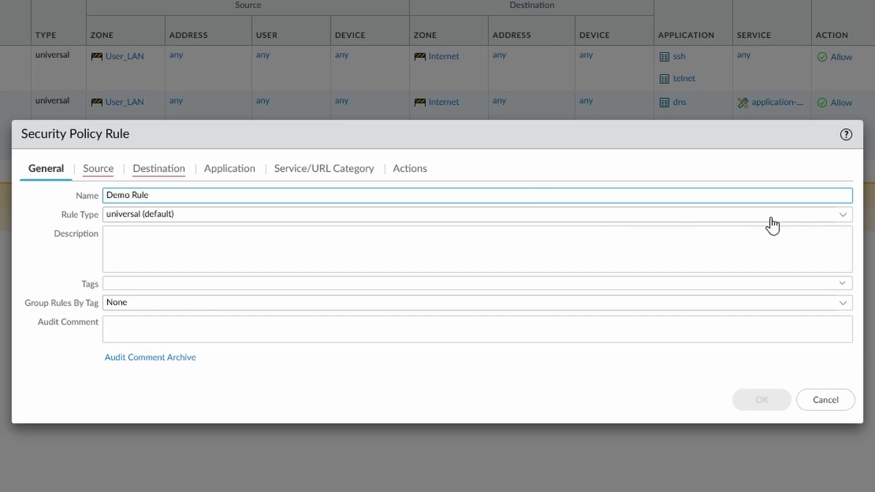
{"action": "left_click", "coordinate": [843, 217]}
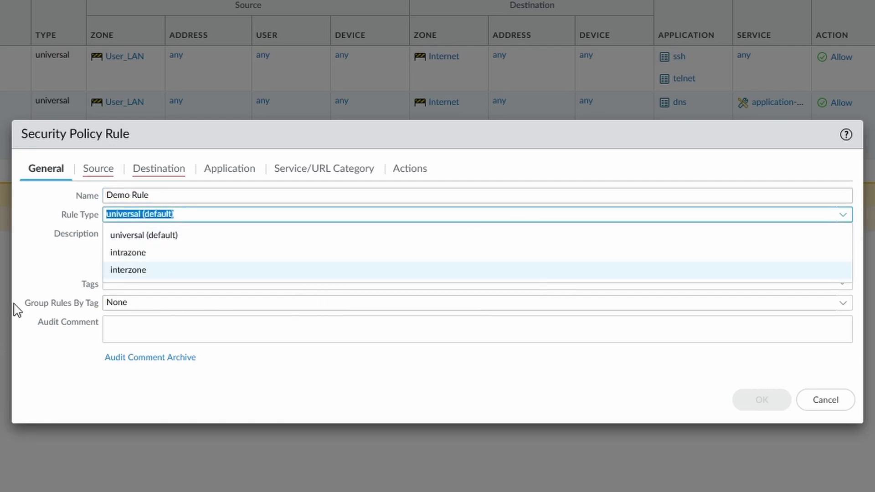
{"action": "left_click", "coordinate": [194, 237]}
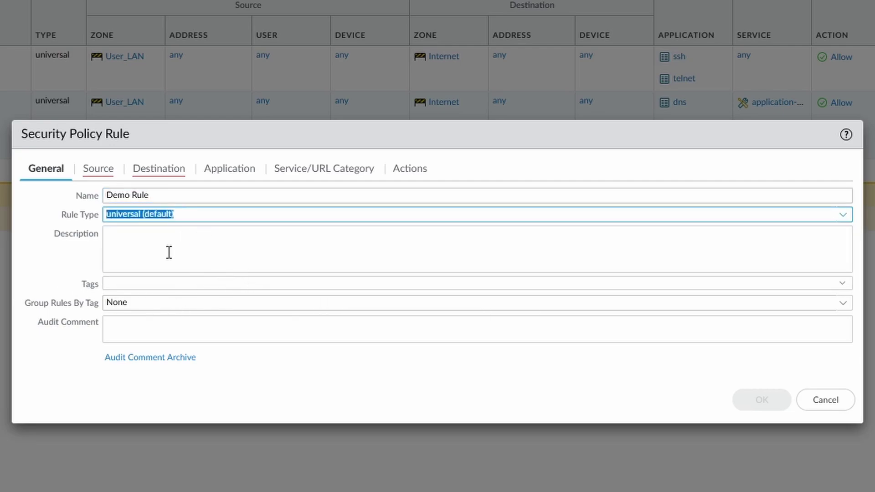
Give Demo Rule the description 'Demo rule for course'.
{"action": "left_click", "coordinate": [308, 242]}
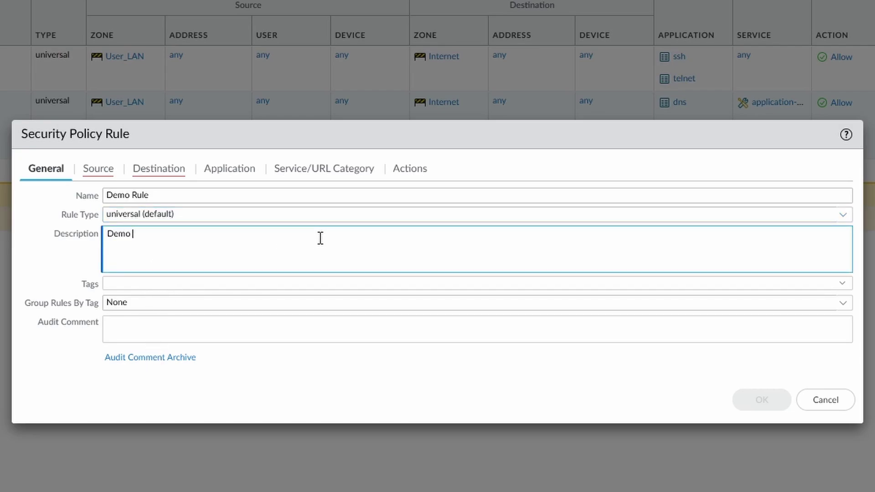
{"action": "type", "text": "ule for course"}
{"action": "left_click", "coordinate": [844, 287]}
{"action": "left_click", "coordinate": [845, 290]}
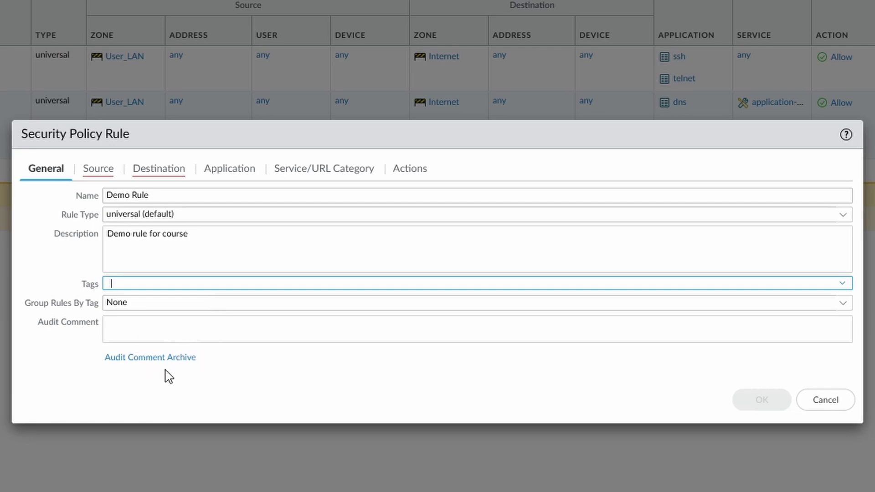
Set the rule's source zone to User_LAN and destination zone to Internet.
{"action": "left_click", "coordinate": [109, 171]}
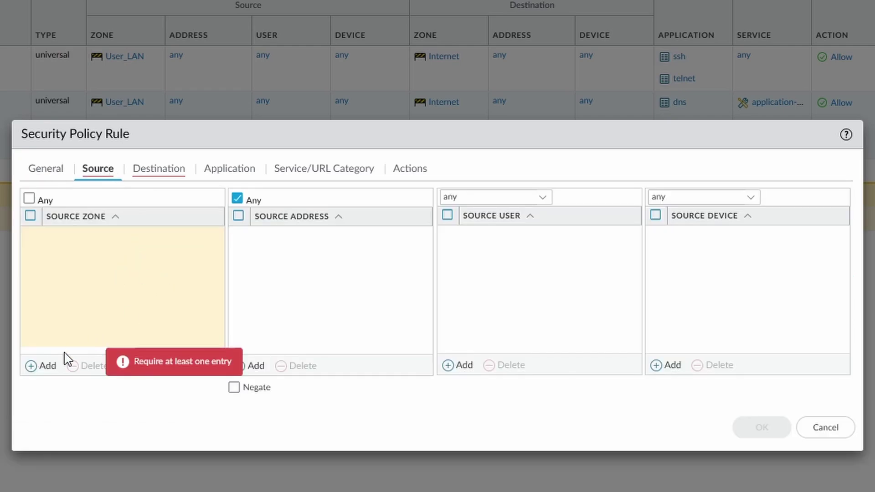
{"action": "left_click", "coordinate": [43, 367]}
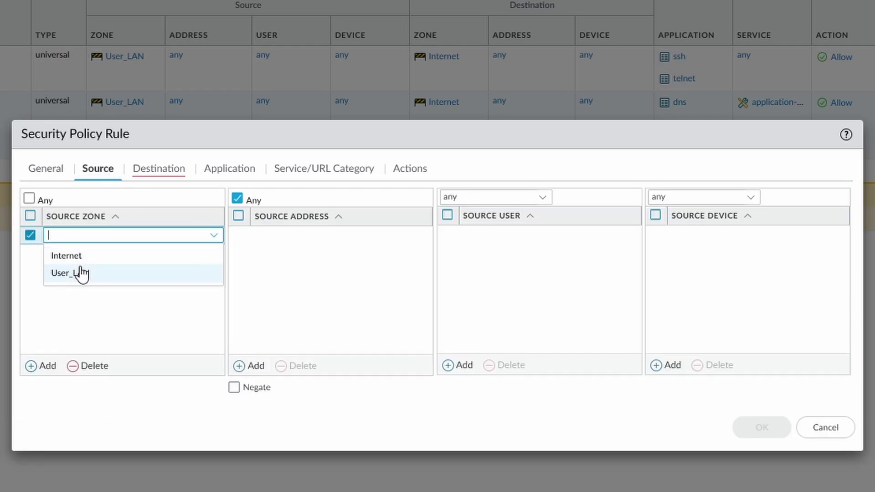
{"action": "left_click", "coordinate": [77, 272]}
{"action": "left_click", "coordinate": [150, 170]}
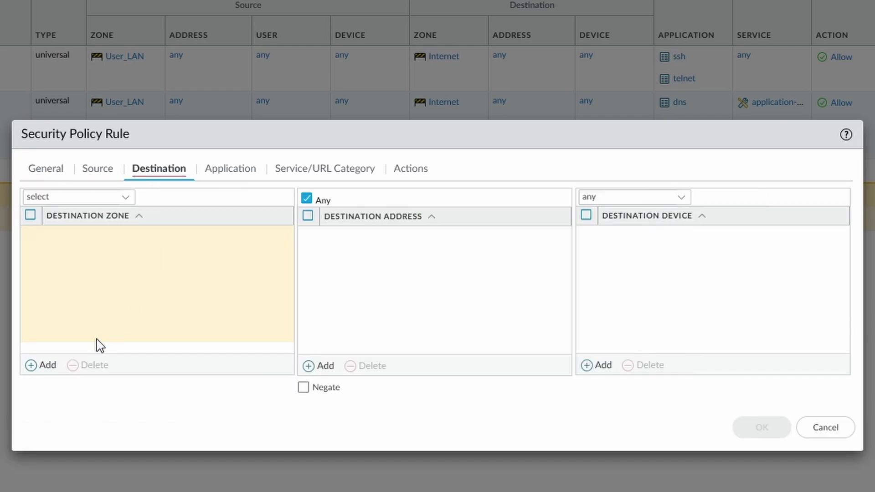
{"action": "left_click", "coordinate": [44, 366]}
{"action": "left_click", "coordinate": [67, 258]}
{"action": "left_click", "coordinate": [204, 330]}
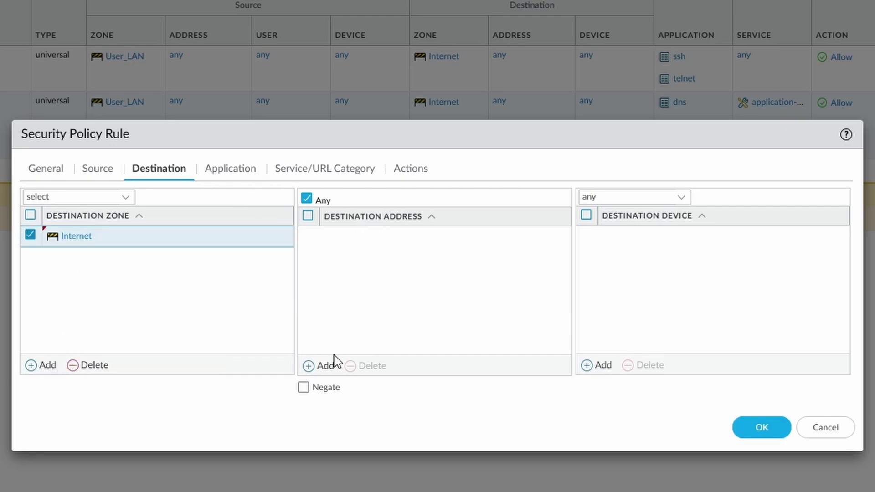
Add BR (Brazil) as the rule's destination address.
{"action": "left_click", "coordinate": [324, 366]}
{"action": "scroll", "coordinate": [441, 378], "scroll_direction": "down", "scroll_amount": 20}
{"action": "scroll", "coordinate": [450, 373], "scroll_direction": "down", "scroll_amount": 3}
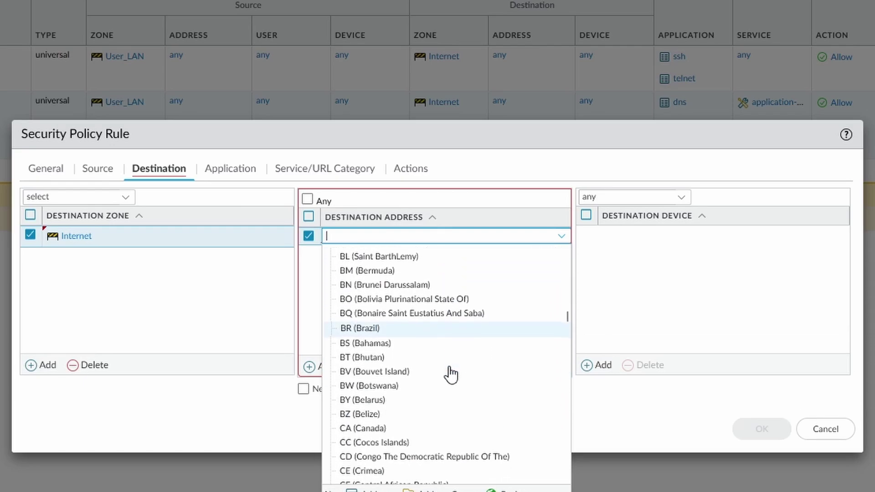
{"action": "left_click", "coordinate": [362, 327]}
{"action": "left_click", "coordinate": [338, 310]}
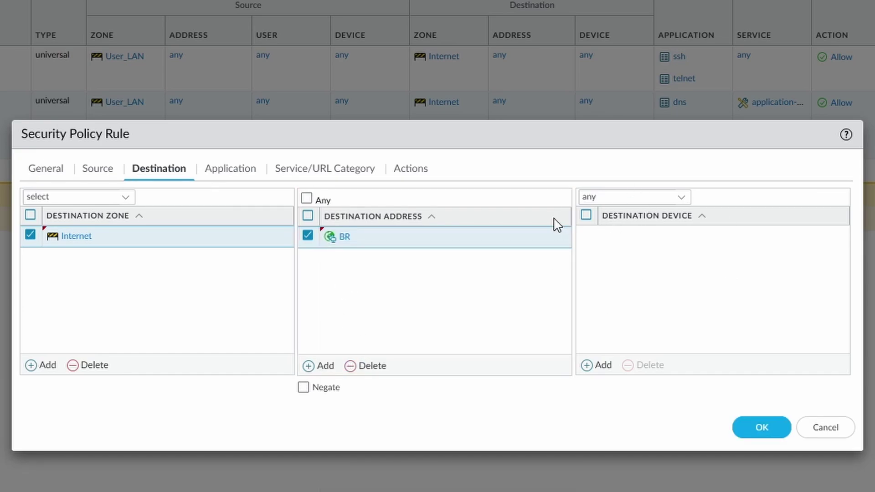
{"action": "left_click", "coordinate": [104, 177]}
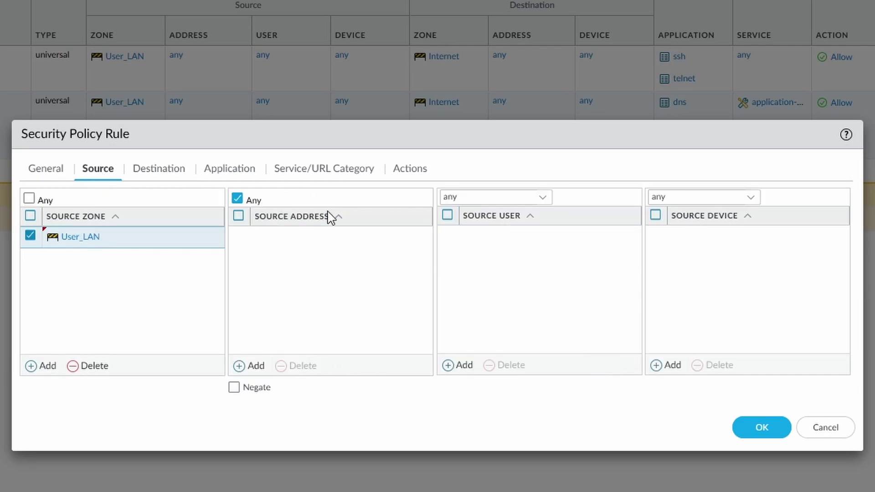
{"action": "left_click", "coordinate": [308, 168]}
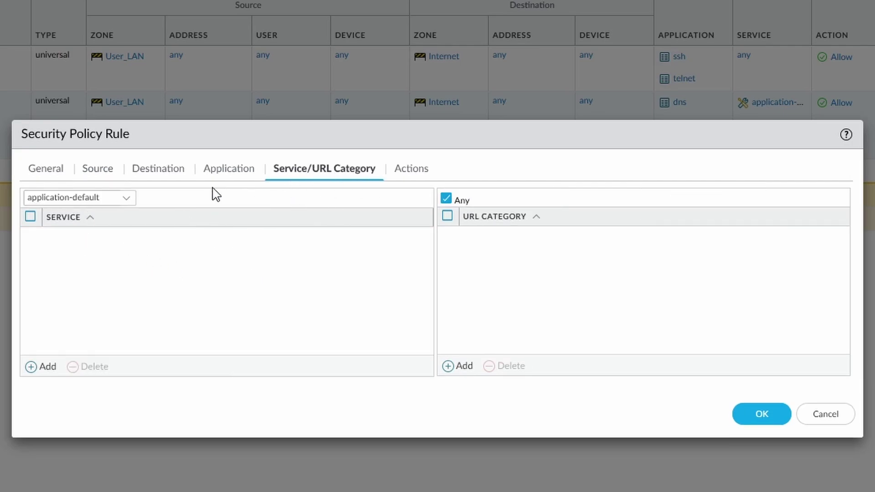
Try the any and select service options, then restore the service to application-default.
{"action": "left_click", "coordinate": [129, 203]}
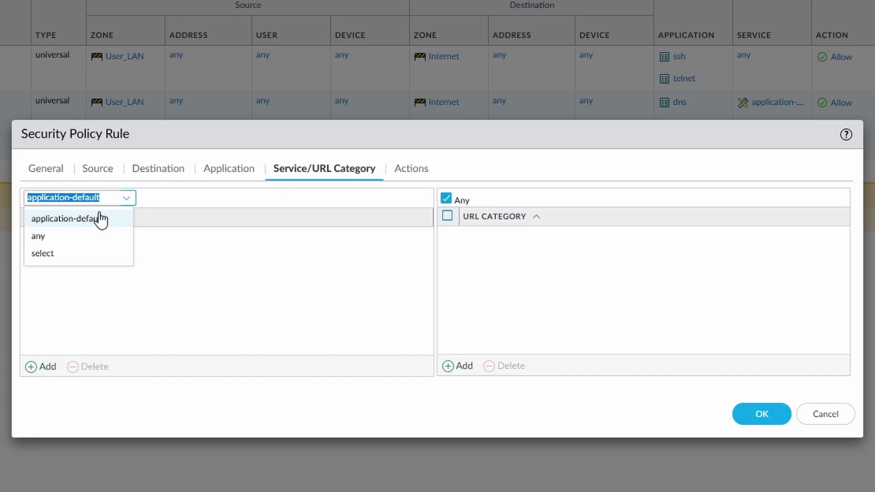
{"action": "left_click", "coordinate": [72, 237]}
{"action": "left_click", "coordinate": [128, 198]}
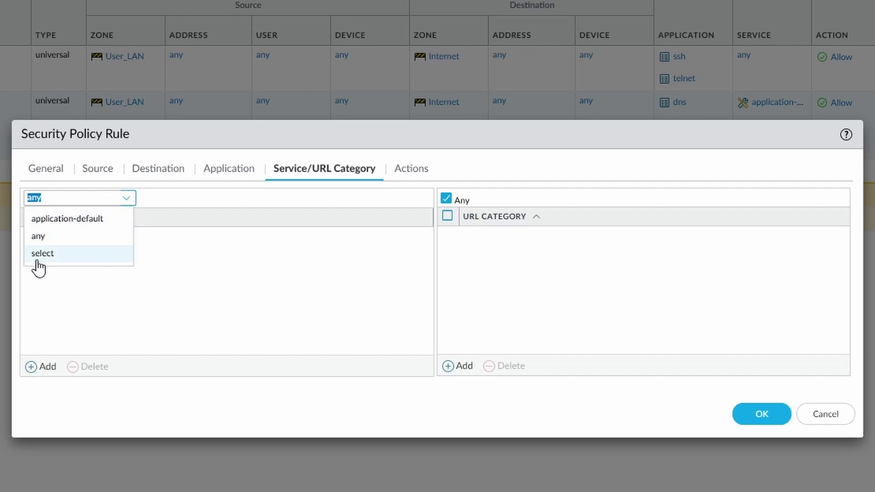
{"action": "left_click", "coordinate": [41, 252]}
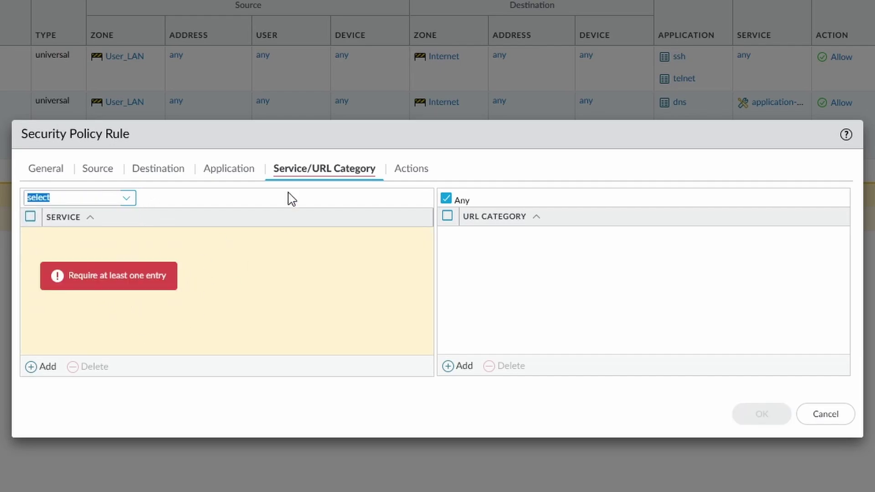
{"action": "left_click", "coordinate": [230, 172]}
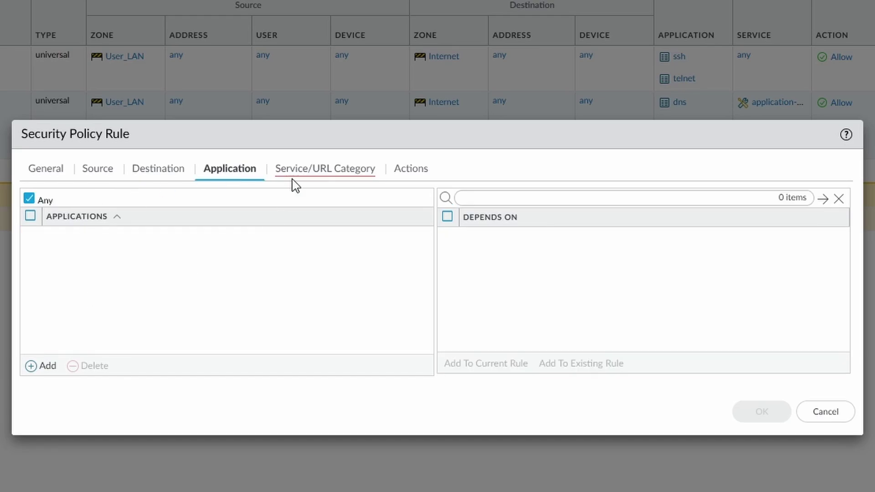
{"action": "left_click", "coordinate": [305, 175]}
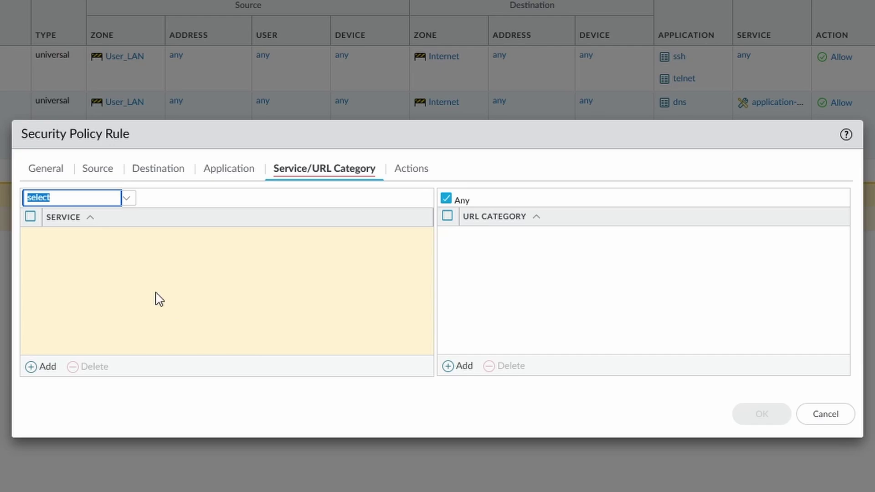
{"action": "left_click", "coordinate": [128, 199]}
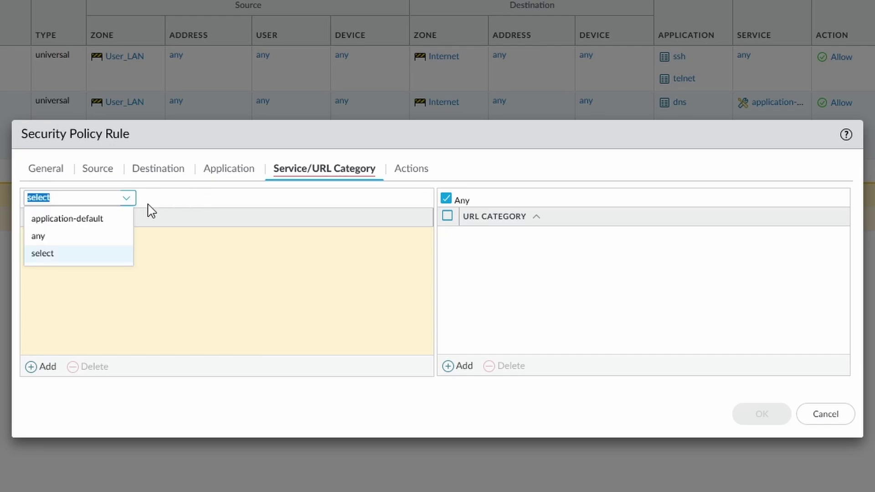
{"action": "left_click", "coordinate": [82, 220]}
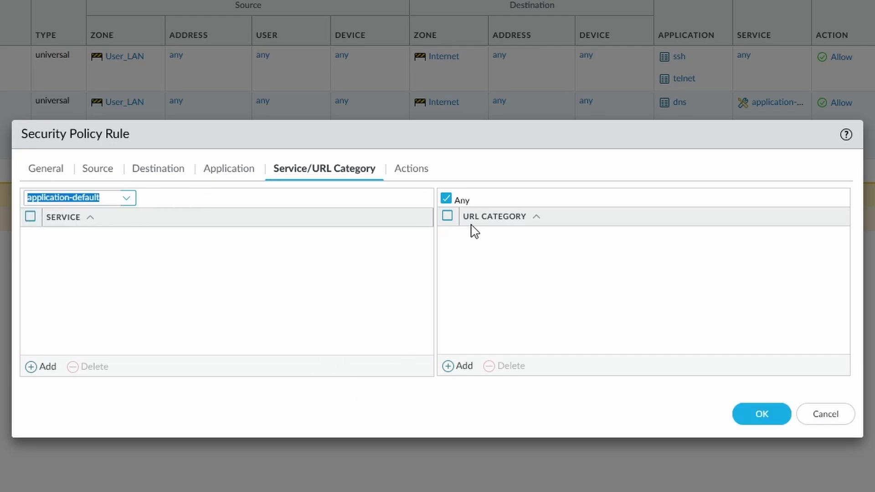
Add motor-vehicles as the rule's URL category.
{"action": "left_click", "coordinate": [460, 366]}
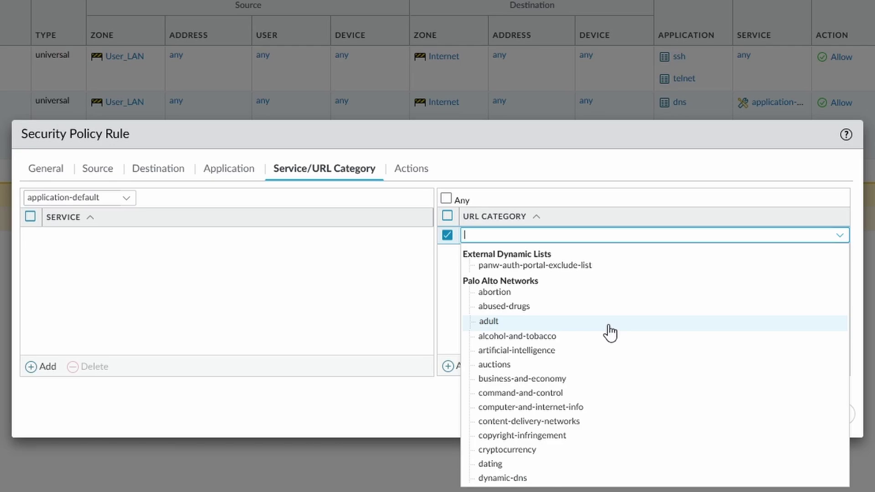
{"action": "scroll", "coordinate": [609, 333], "scroll_direction": "down", "scroll_amount": 2}
{"action": "scroll", "coordinate": [609, 332], "scroll_direction": "down", "scroll_amount": 4}
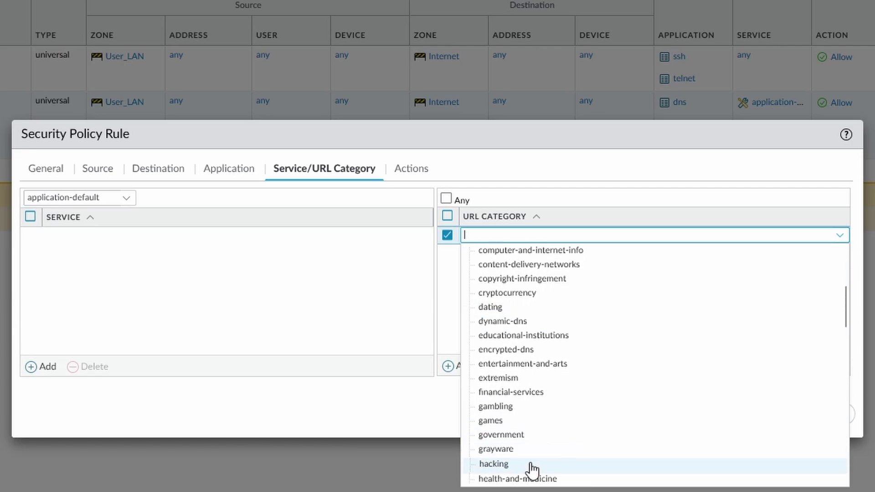
{"action": "scroll", "coordinate": [533, 467], "scroll_direction": "down", "scroll_amount": 7}
{"action": "scroll", "coordinate": [538, 464], "scroll_direction": "down", "scroll_amount": 1}
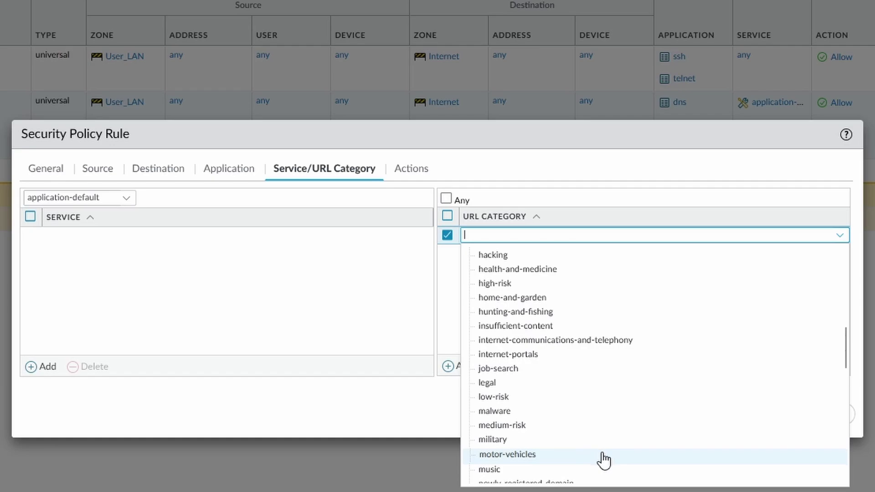
{"action": "left_click", "coordinate": [604, 455]}
{"action": "left_click", "coordinate": [544, 295]}
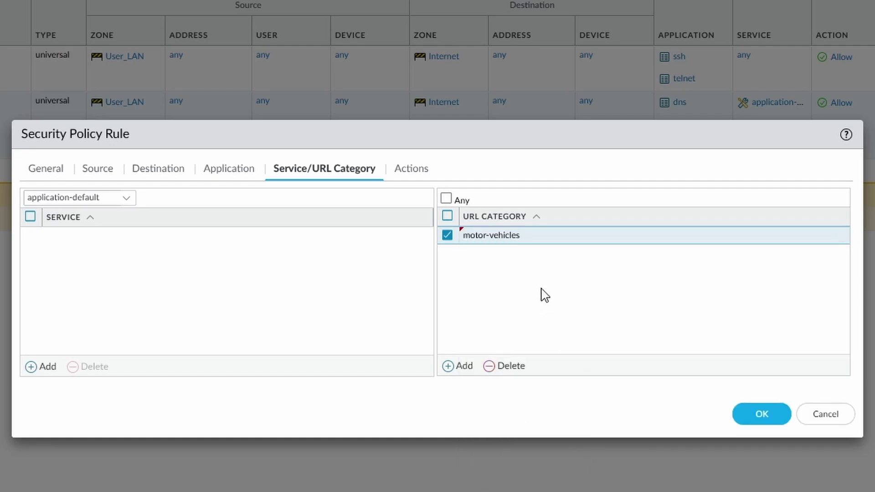
Set the rule's action to Drop with Send ICMP Unreachable left unchecked.
{"action": "left_click", "coordinate": [410, 173]}
{"action": "left_click", "coordinate": [419, 213]}
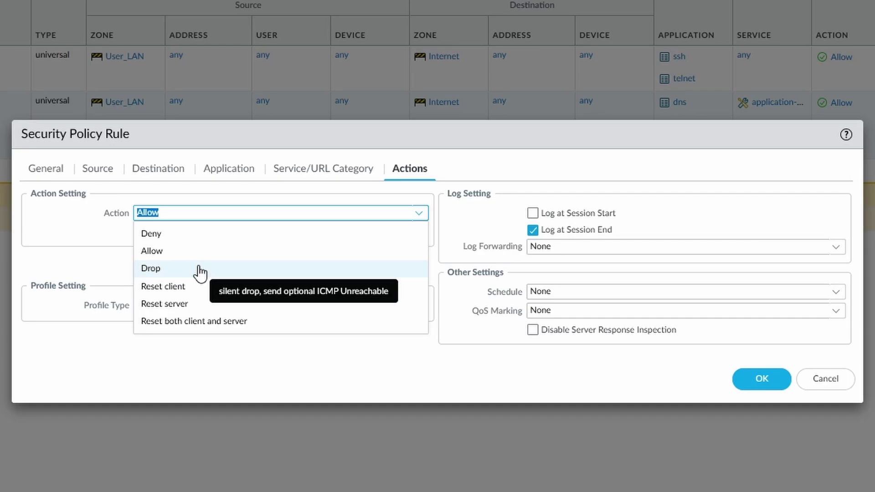
{"action": "left_click", "coordinate": [74, 250]}
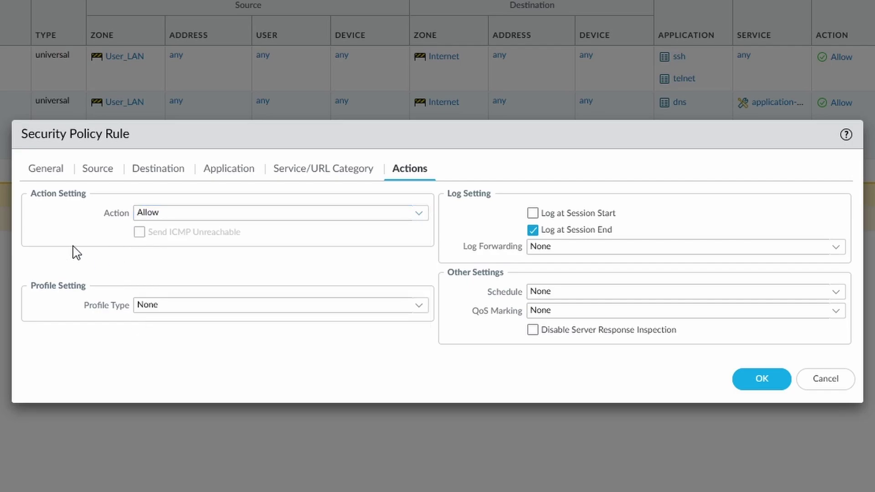
{"action": "left_click", "coordinate": [417, 215]}
{"action": "left_click", "coordinate": [152, 269]}
{"action": "left_click", "coordinate": [139, 231]}
{"action": "left_click", "coordinate": [418, 215]}
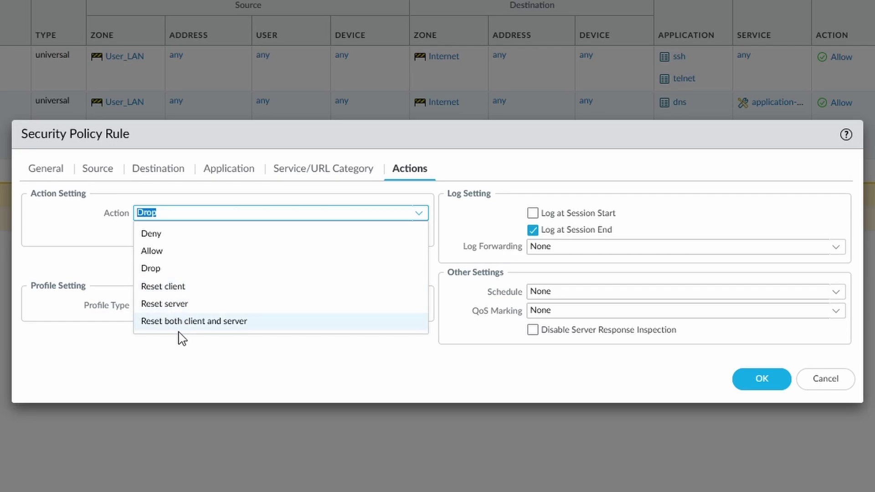
{"action": "left_click", "coordinate": [129, 273]}
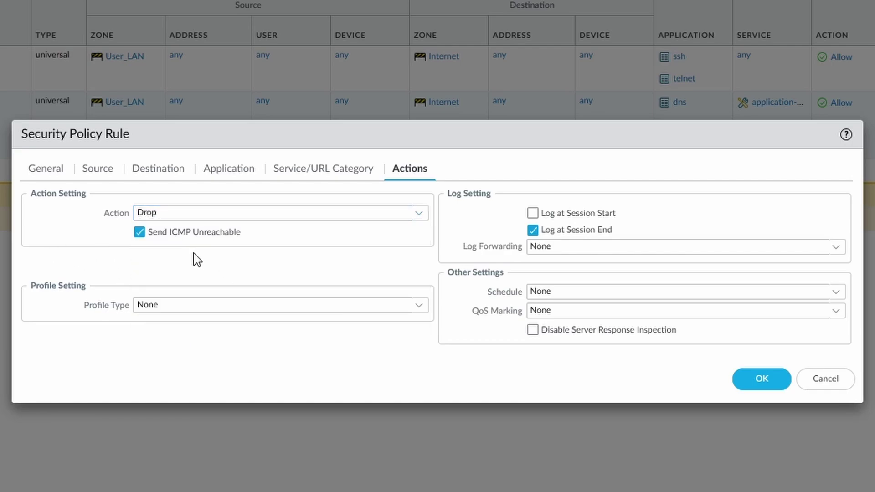
{"action": "left_click", "coordinate": [139, 232]}
{"action": "left_click", "coordinate": [418, 305]}
Try individual Profiles with Antivirus default, abandoning a new Vulnerability Protection profile.
{"action": "left_click", "coordinate": [210, 326]}
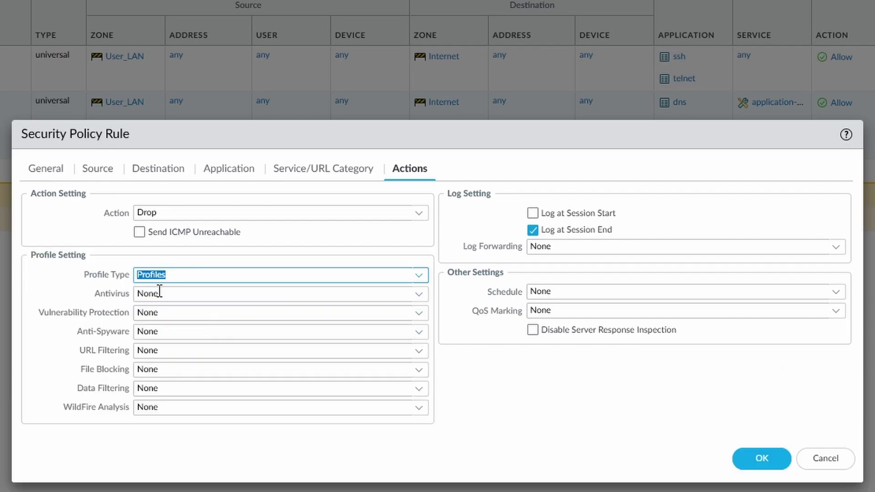
{"action": "left_click", "coordinate": [419, 297]}
{"action": "left_click", "coordinate": [209, 332]}
{"action": "left_click", "coordinate": [416, 314]}
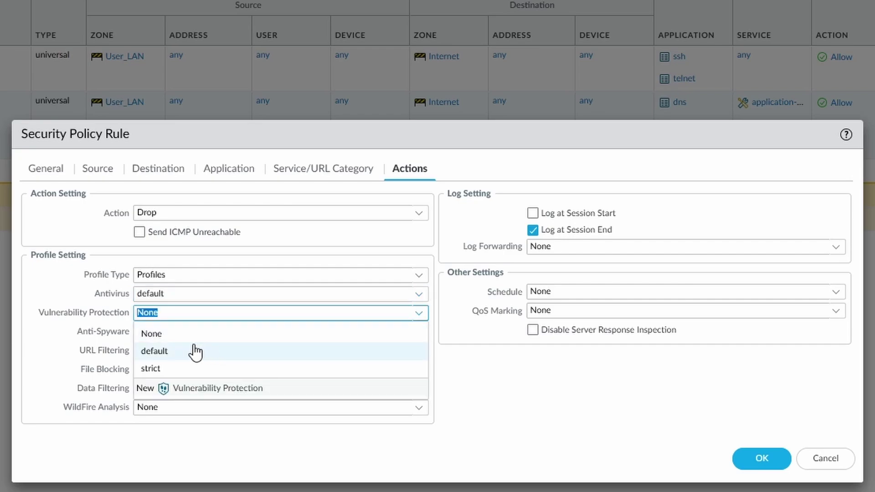
{"action": "left_click", "coordinate": [173, 389]}
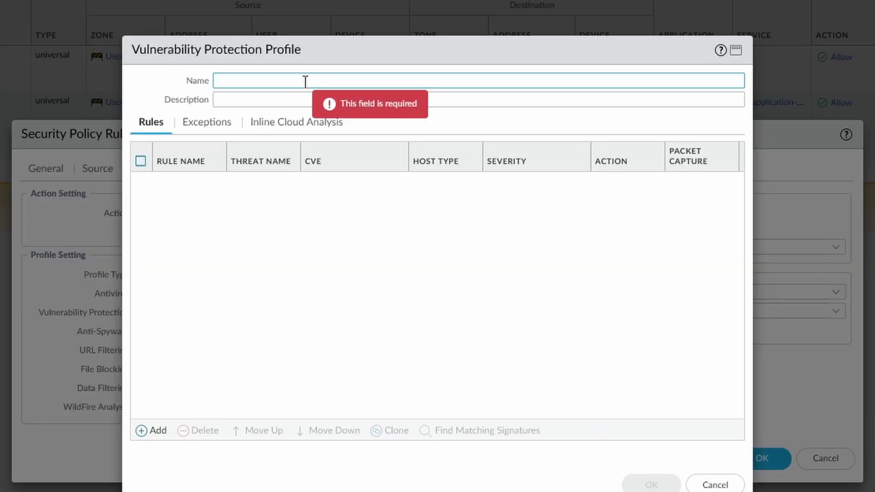
{"action": "left_click", "coordinate": [715, 485]}
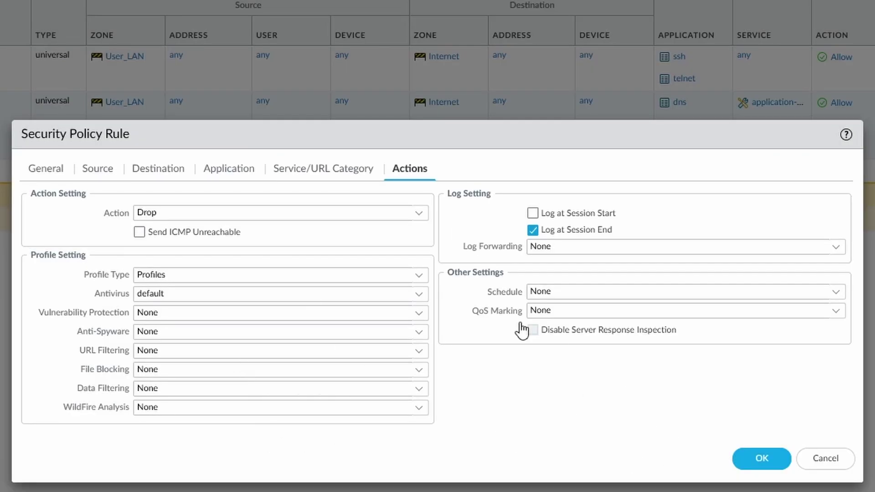
Switch the profile type to Group, leaving the group profile at None.
{"action": "left_click", "coordinate": [418, 275]}
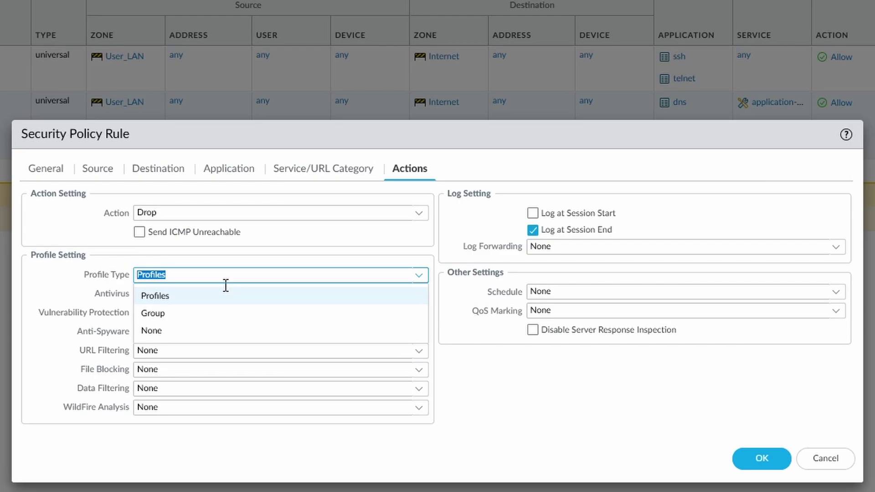
{"action": "left_click", "coordinate": [152, 315]}
{"action": "left_click", "coordinate": [418, 312]}
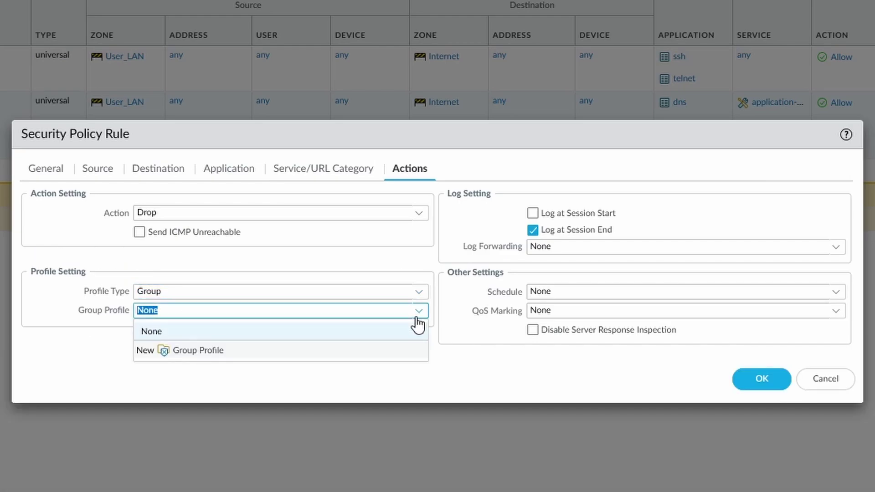
{"action": "left_click", "coordinate": [172, 352]}
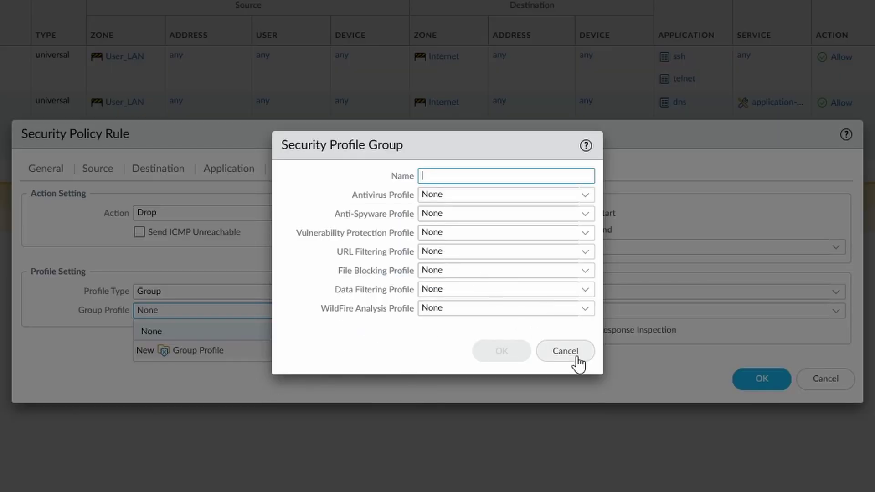
{"action": "left_click", "coordinate": [570, 357]}
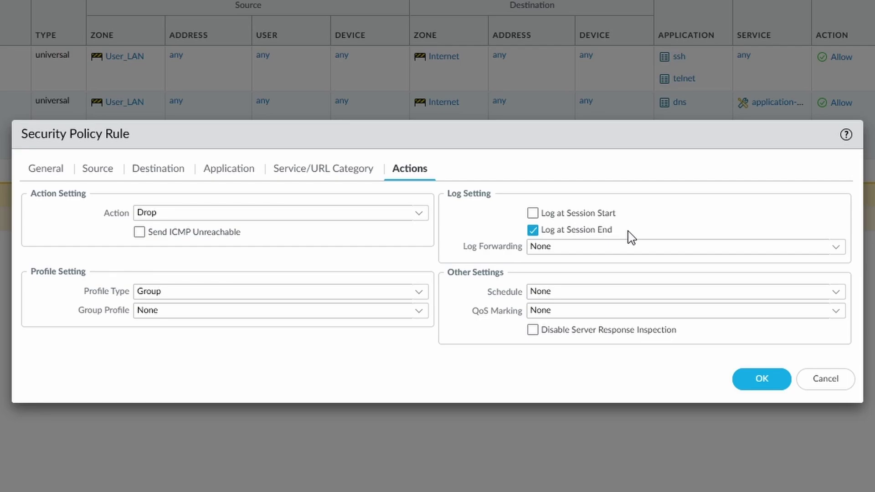
Keep log forwarding at None and start a new non-recurring schedule.
{"action": "left_click", "coordinate": [837, 249]}
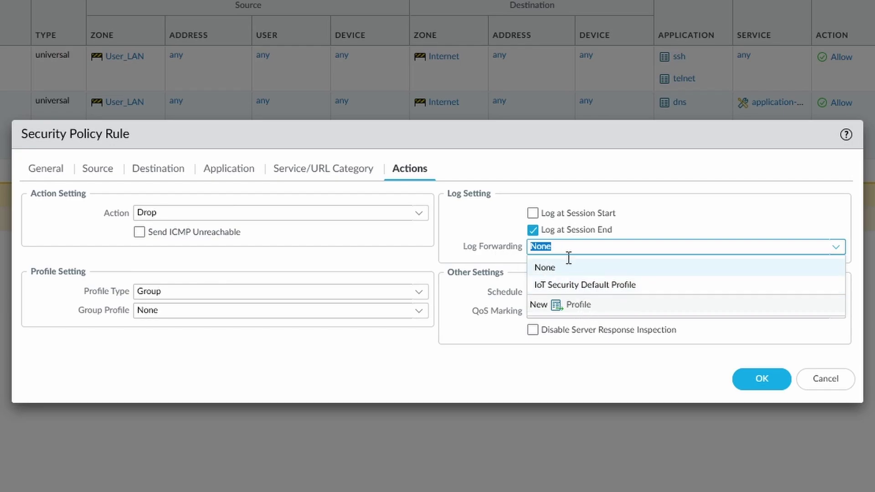
{"action": "left_click", "coordinate": [736, 236]}
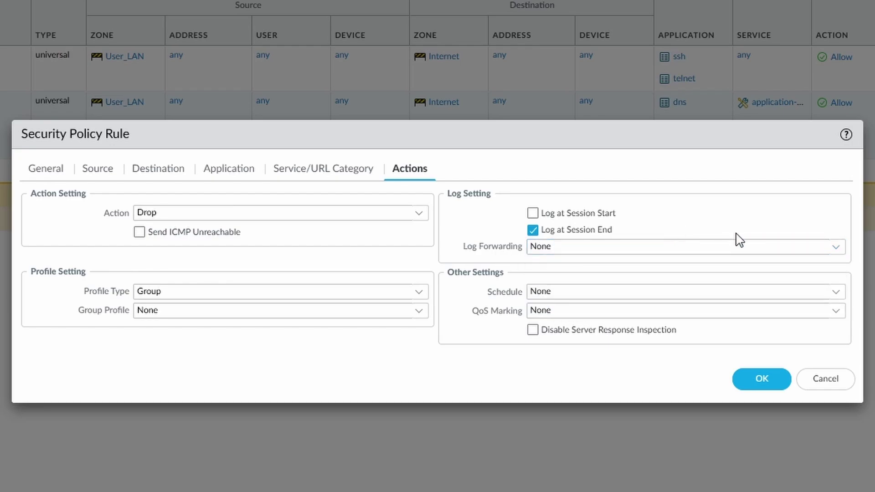
{"action": "left_click", "coordinate": [836, 294]}
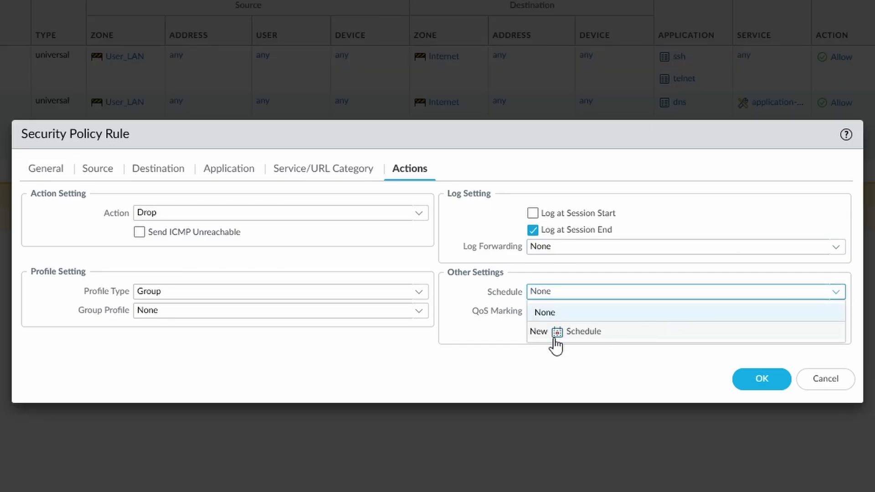
{"action": "left_click", "coordinate": [556, 332]}
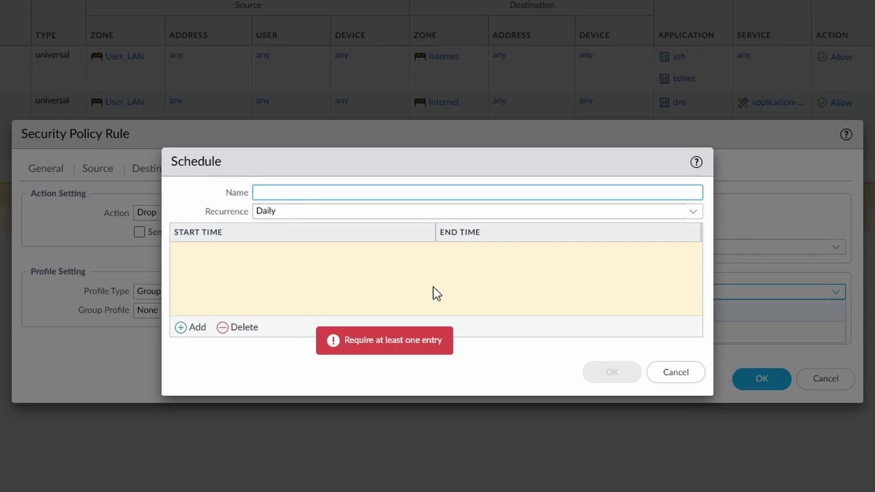
{"action": "left_click", "coordinate": [695, 213]}
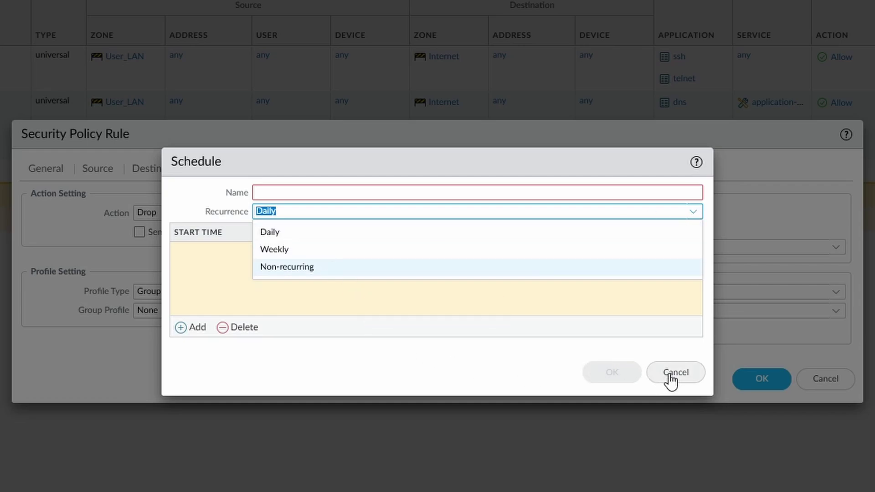
{"action": "left_click", "coordinate": [299, 267]}
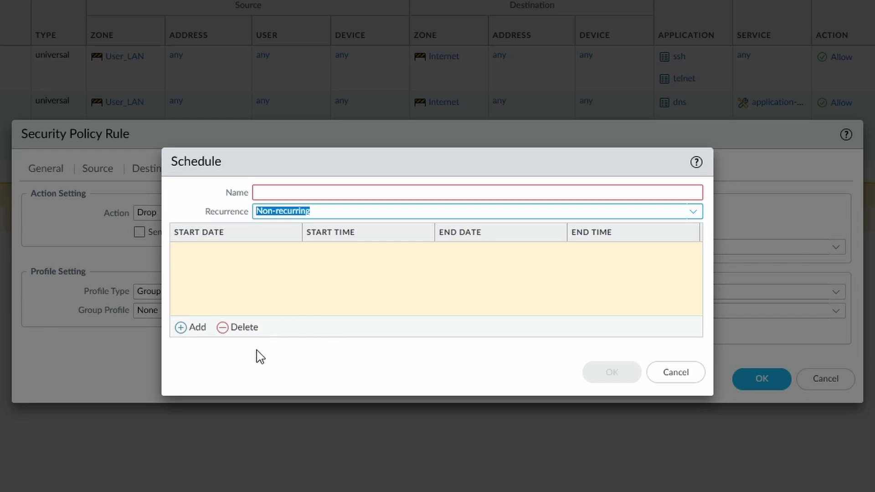
Add a schedule time range starting 2023/08/28 at 12:00.
{"action": "left_click", "coordinate": [191, 328]}
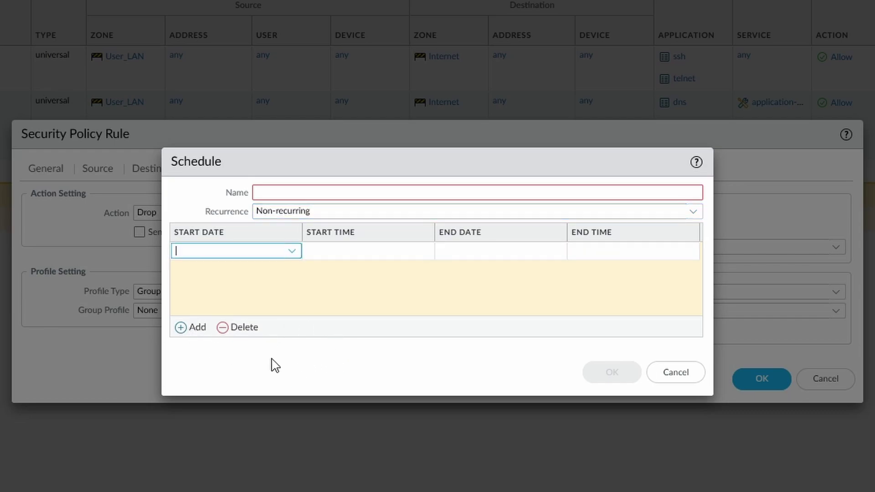
{"action": "left_click", "coordinate": [292, 252]}
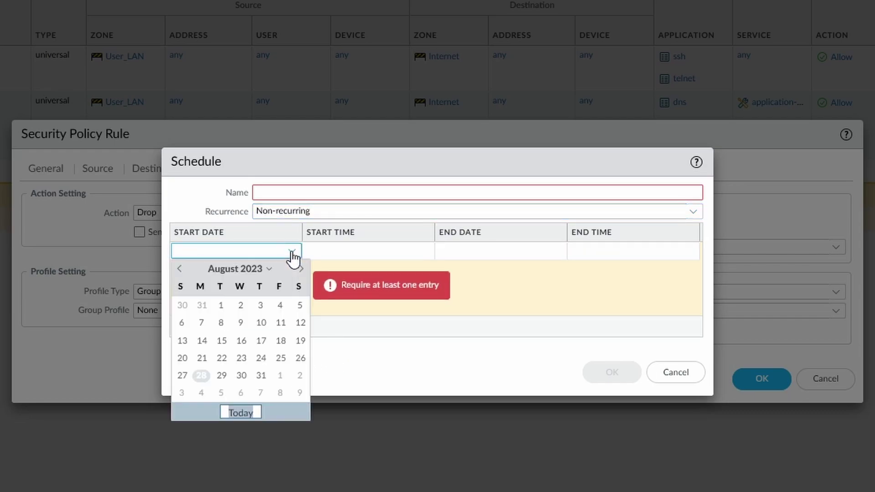
{"action": "left_click", "coordinate": [201, 379]}
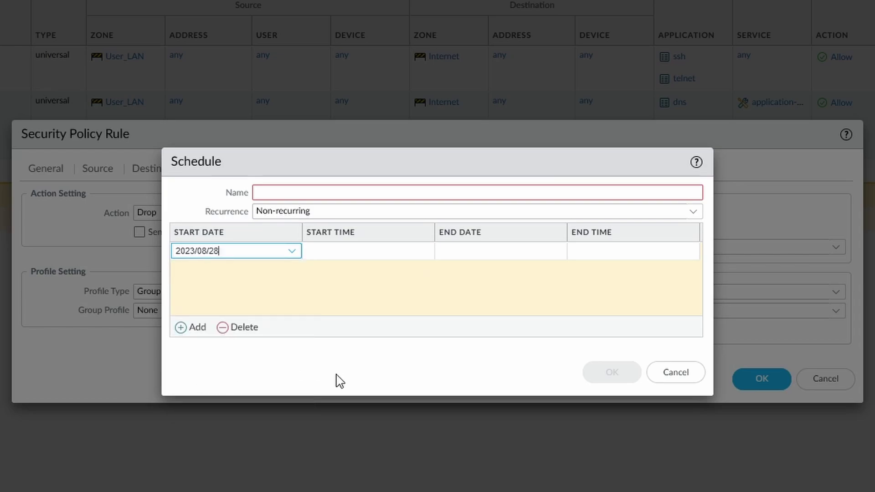
{"action": "left_click", "coordinate": [408, 258]}
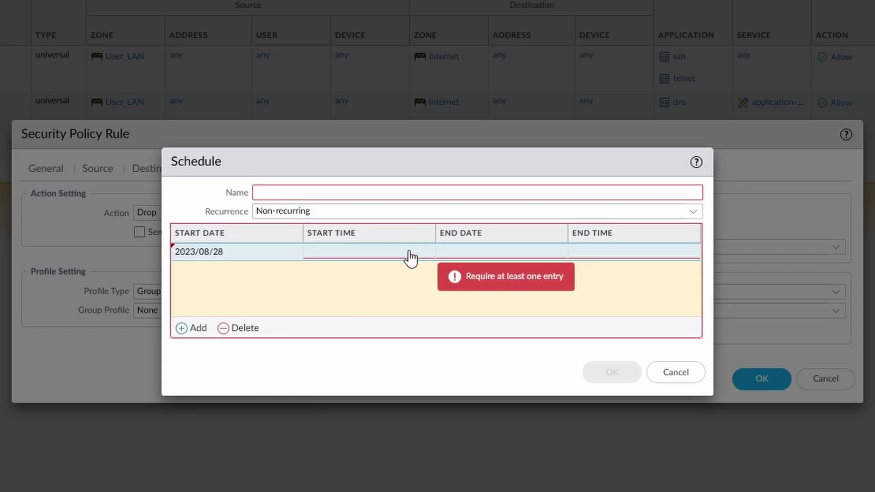
{"action": "left_click", "coordinate": [409, 252]}
{"action": "left_click", "coordinate": [424, 252]}
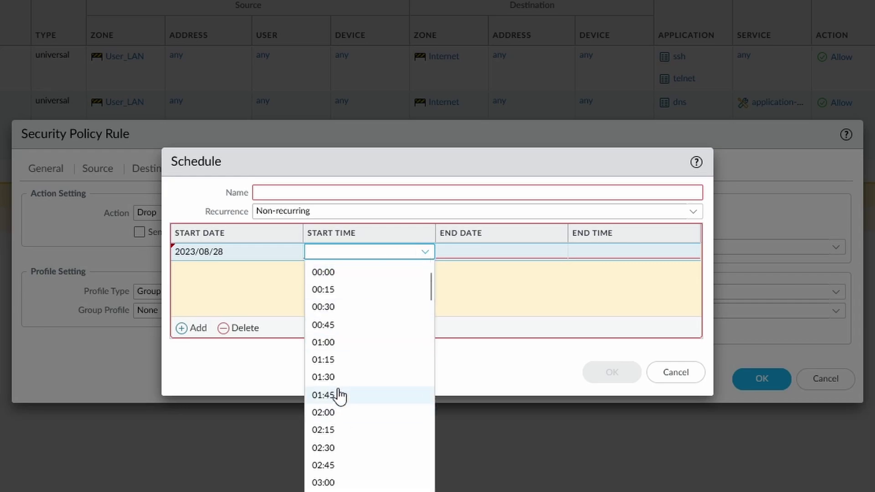
{"action": "scroll", "coordinate": [342, 464], "scroll_direction": "down", "scroll_amount": 8}
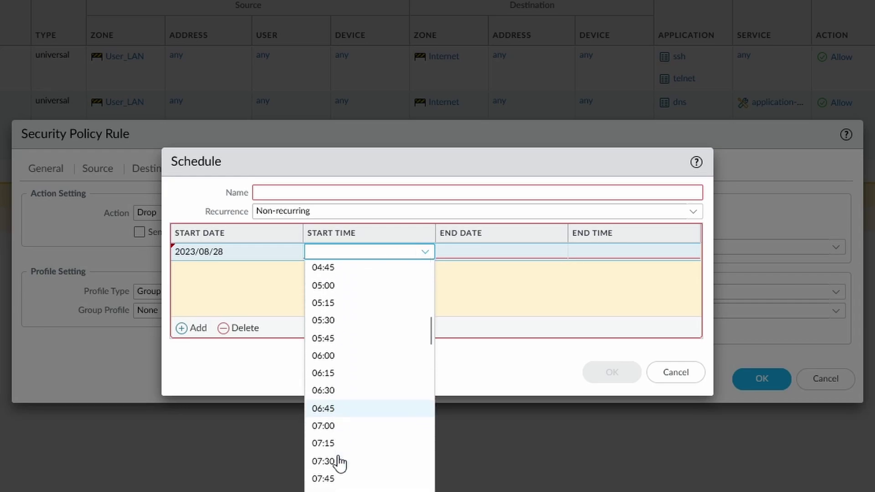
{"action": "scroll", "coordinate": [340, 463], "scroll_direction": "down", "scroll_amount": 6}
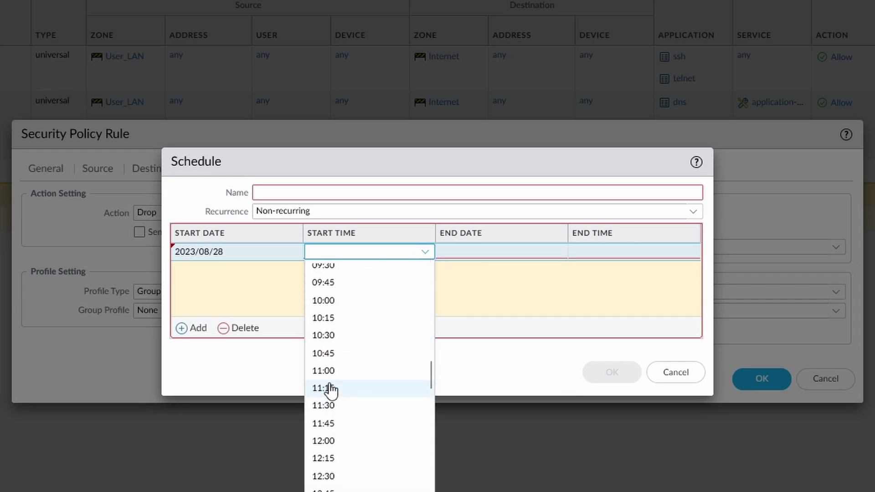
{"action": "left_click", "coordinate": [334, 439]}
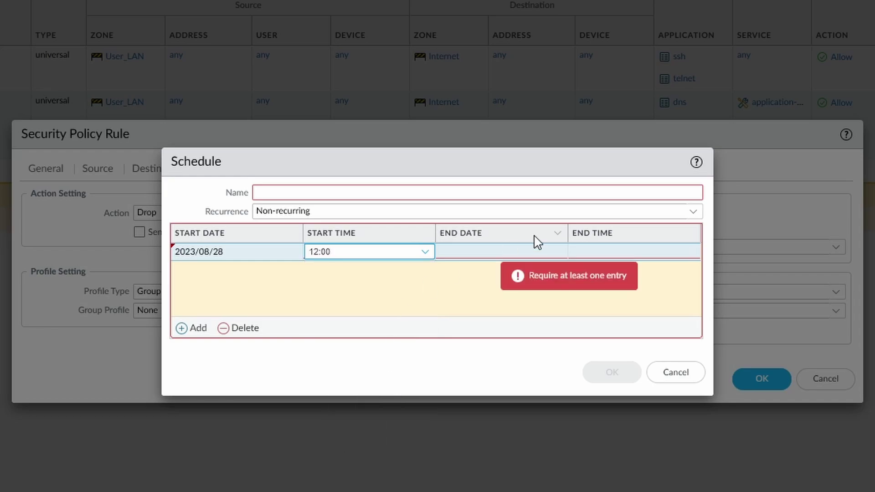
End the range 2023/08/29 at 12:00, name the schedule 'Temp rule' and apply it.
{"action": "left_click", "coordinate": [509, 257]}
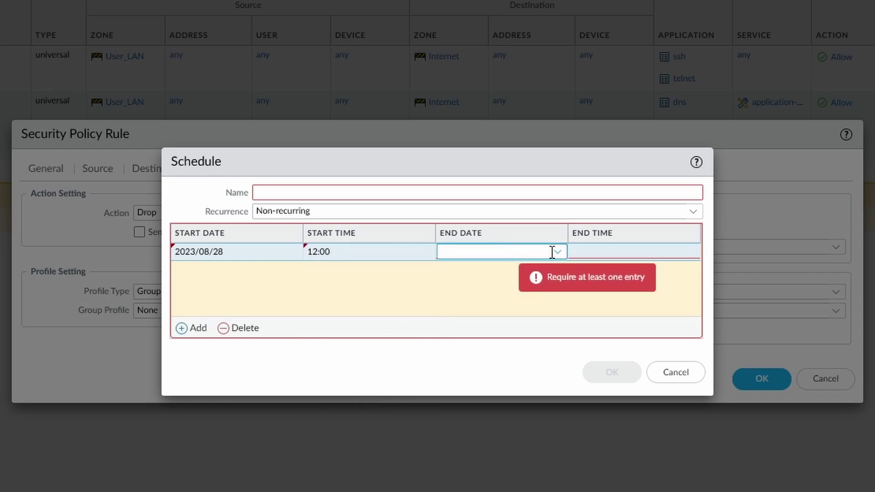
{"action": "left_click", "coordinate": [557, 252]}
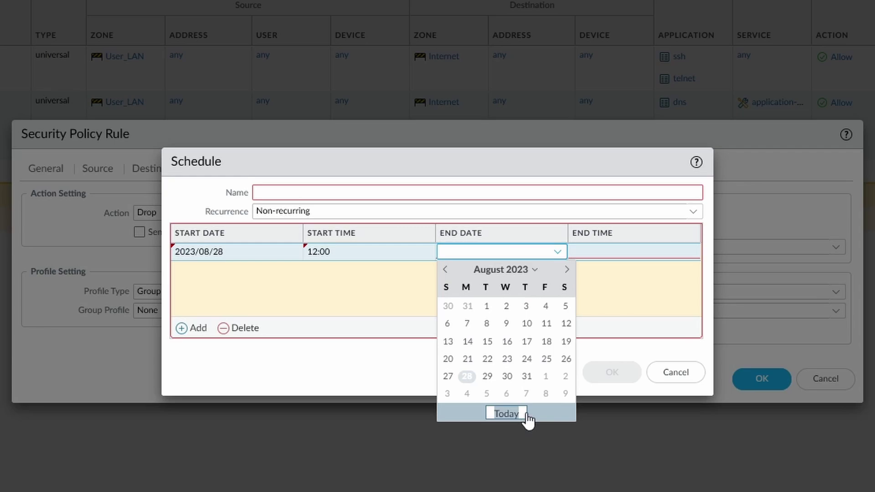
{"action": "left_click", "coordinate": [487, 377]}
{"action": "left_click", "coordinate": [617, 252]}
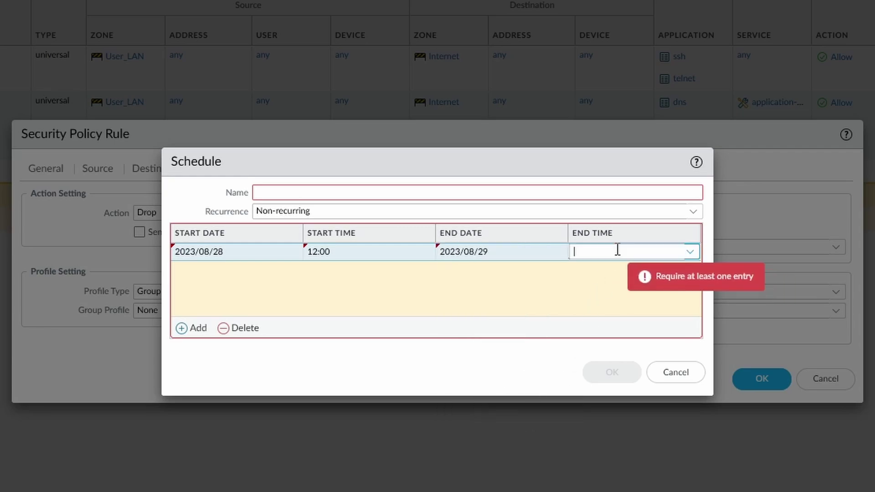
{"action": "left_click", "coordinate": [691, 252]}
{"action": "scroll", "coordinate": [633, 319], "scroll_direction": "down", "scroll_amount": 2}
{"action": "scroll", "coordinate": [631, 330], "scroll_direction": "down", "scroll_amount": 14}
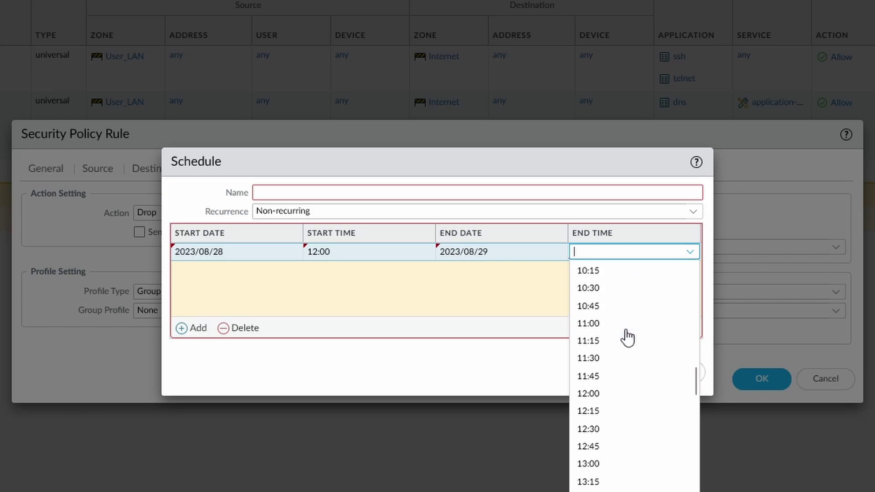
{"action": "left_click", "coordinate": [611, 392]}
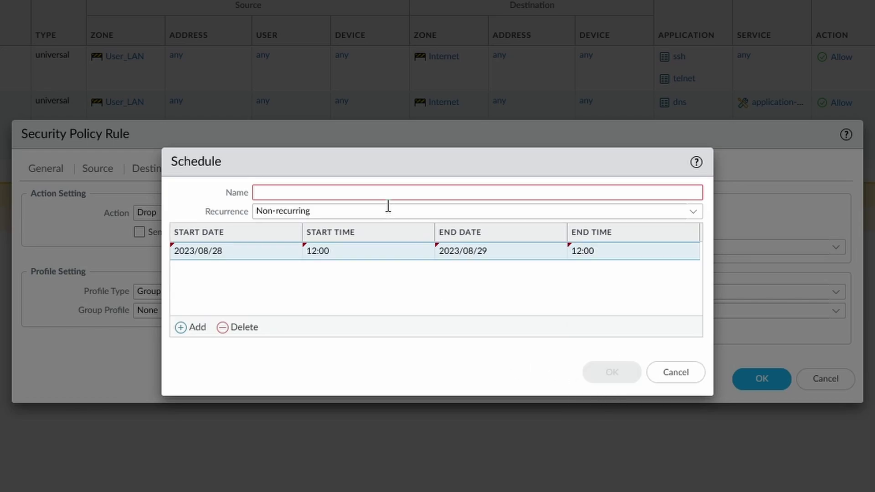
{"action": "left_click", "coordinate": [383, 192]}
{"action": "type", "text": "Temp rule"}
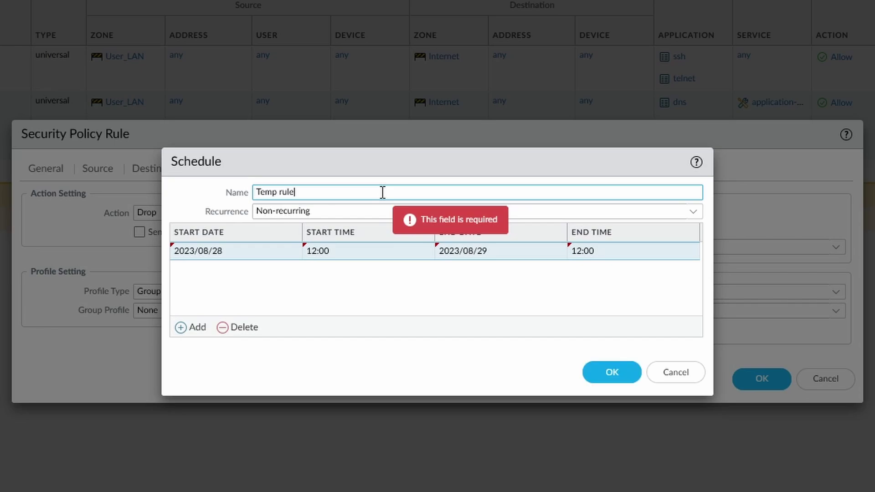
{"action": "left_click", "coordinate": [610, 377]}
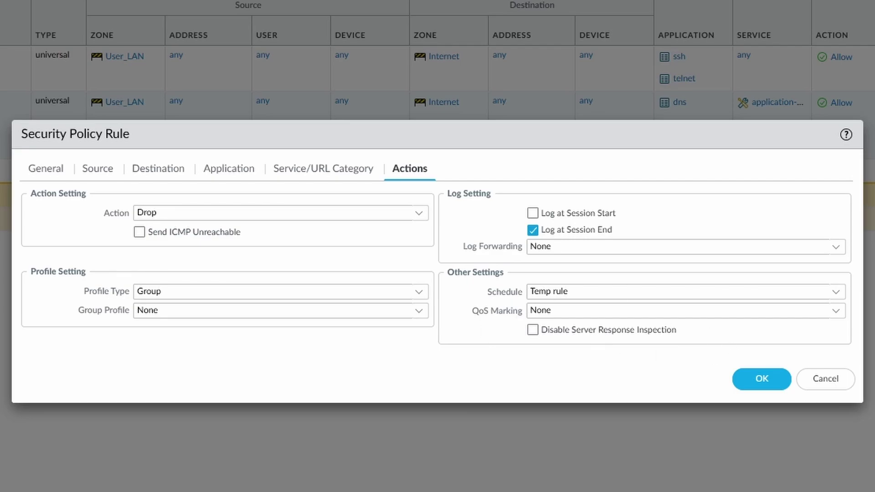
Leave QoS marking at None and save Demo Rule into VM-CHICAGO's rulebase.
{"action": "left_click", "coordinate": [839, 314]}
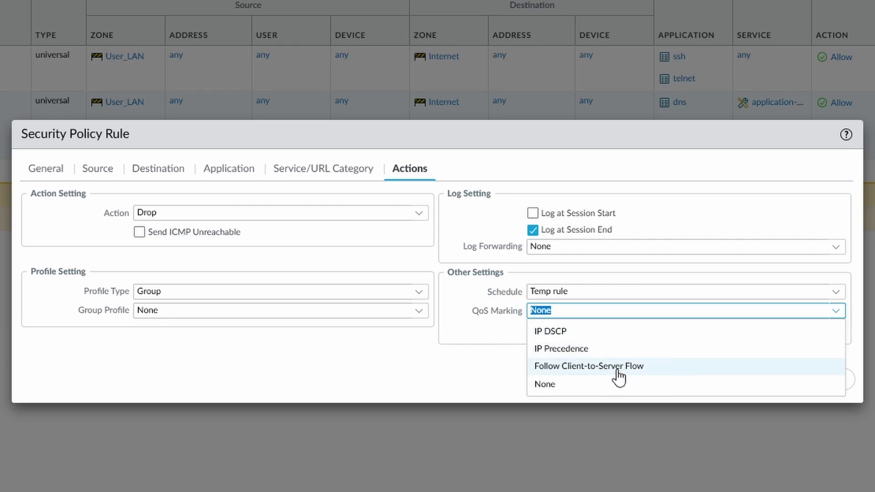
{"action": "left_click", "coordinate": [549, 386]}
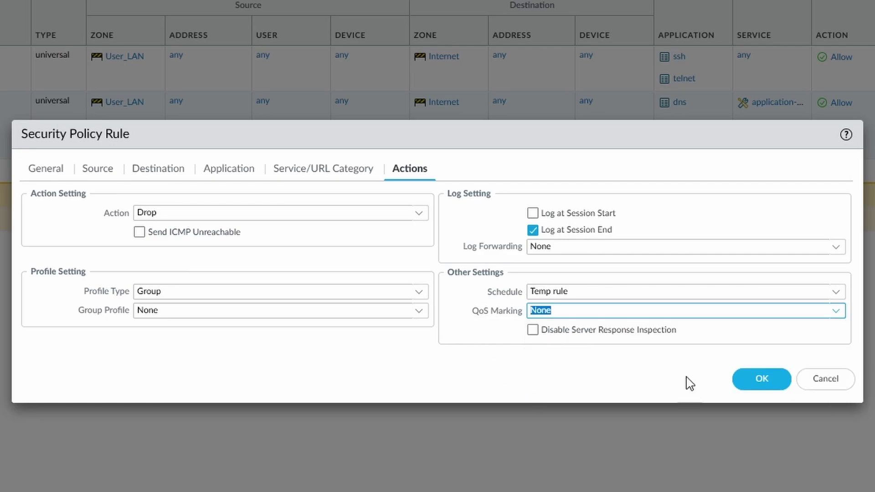
{"action": "left_click", "coordinate": [758, 381]}
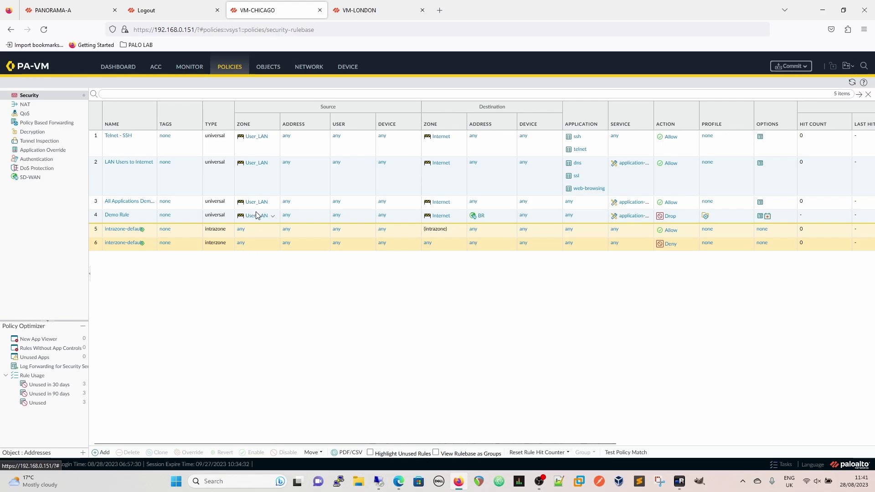
Change Demo Rule's type to intrazone, confirm its destination settings, and save it.
{"action": "left_click", "coordinate": [120, 215]}
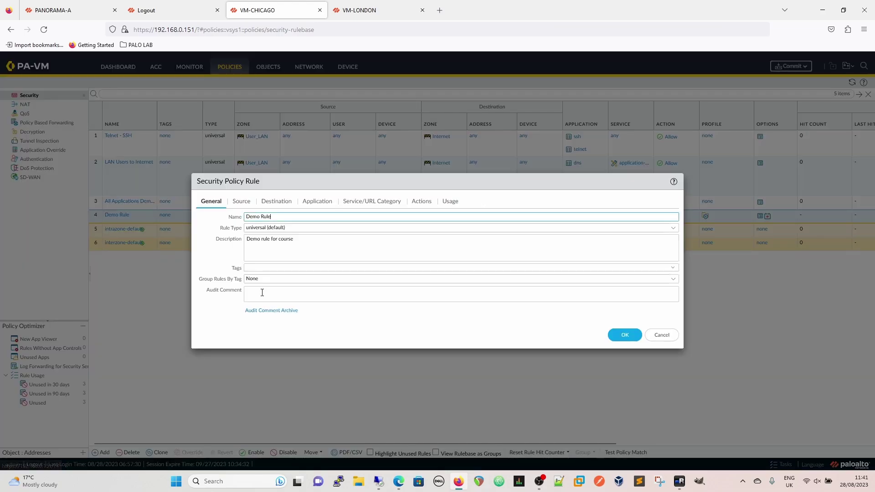
{"action": "left_click", "coordinate": [673, 228]}
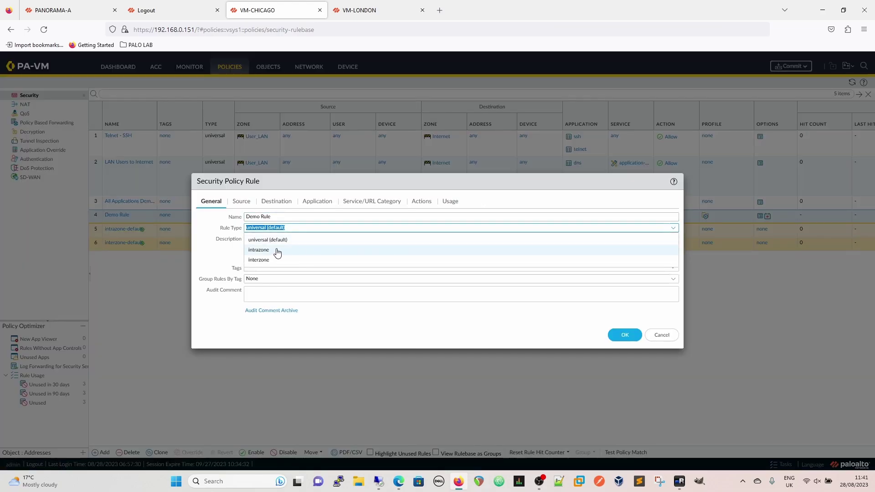
{"action": "left_click", "coordinate": [258, 251]}
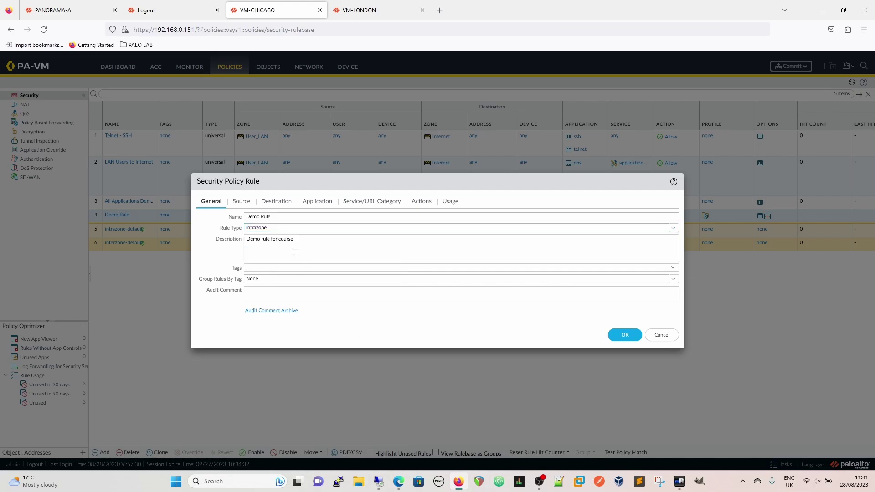
{"action": "left_click", "coordinate": [276, 201]}
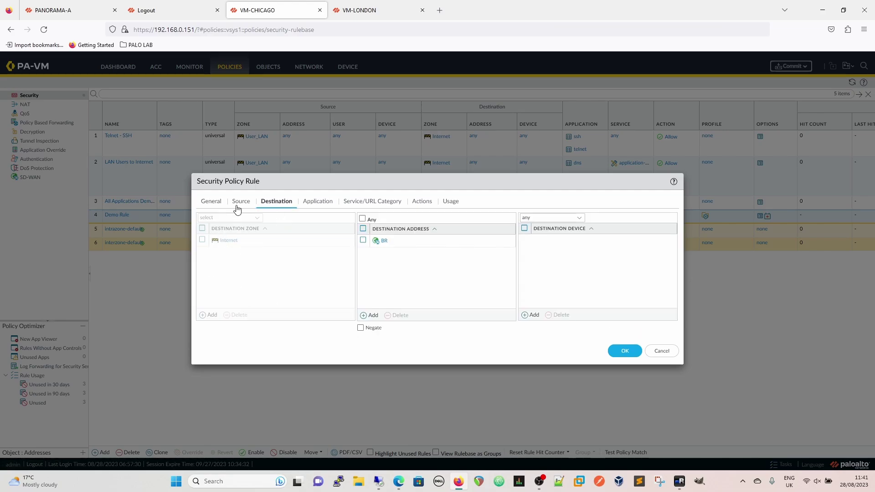
{"action": "left_click", "coordinate": [621, 354]}
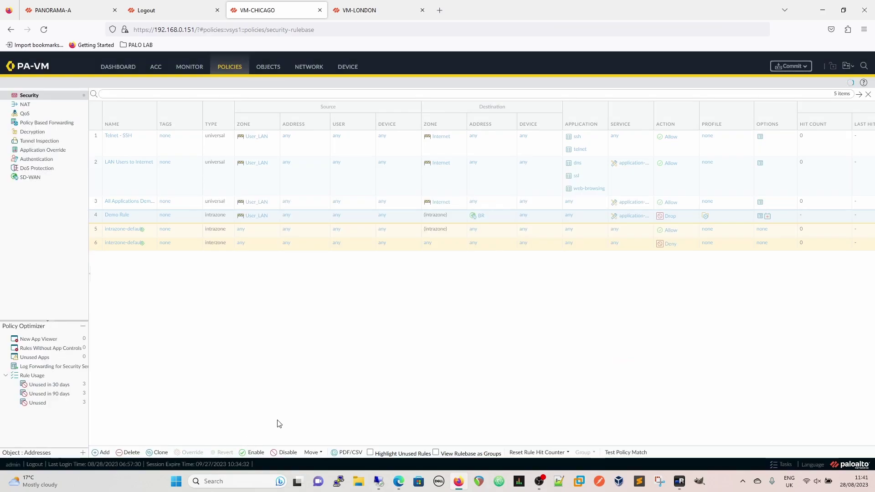